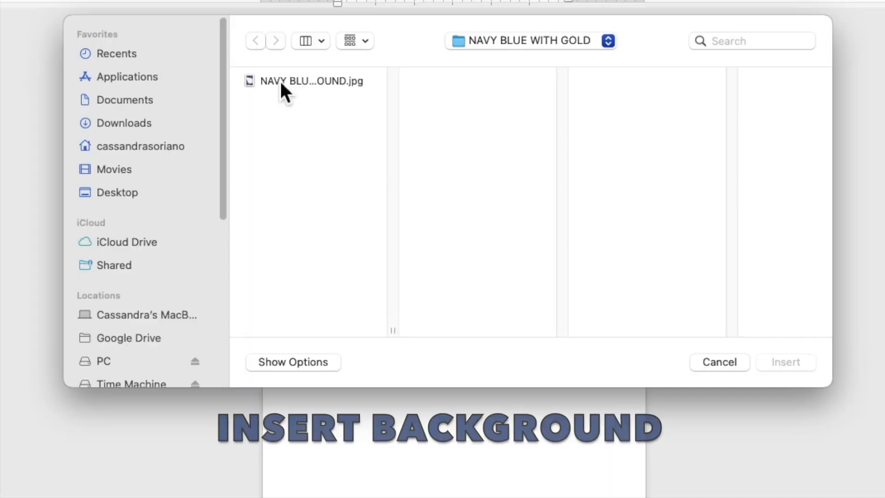
# Insert the navy-and-gold agate picture and set its wrapping to Behind Text
pyautogui.click(315, 122)
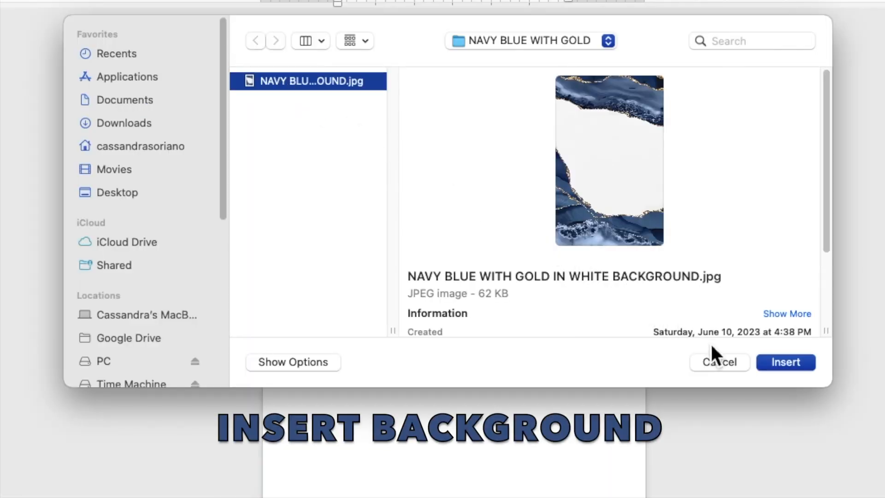
pyautogui.click(773, 364)
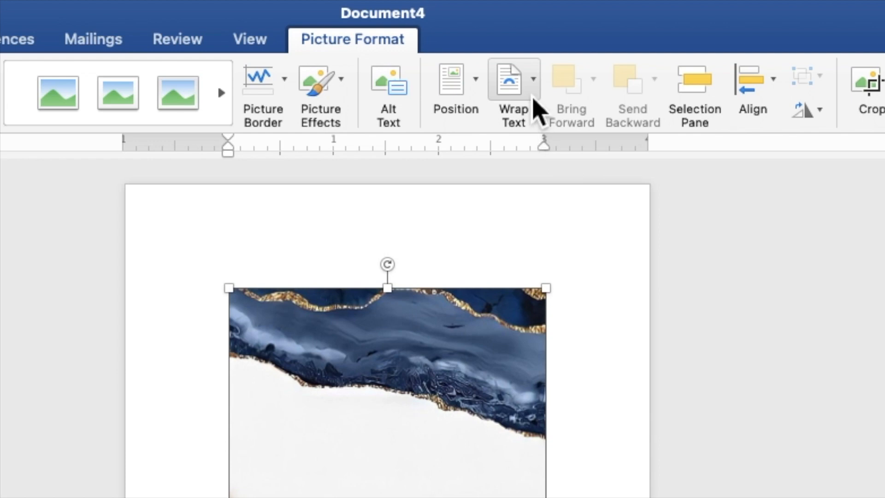
pyautogui.click(533, 98)
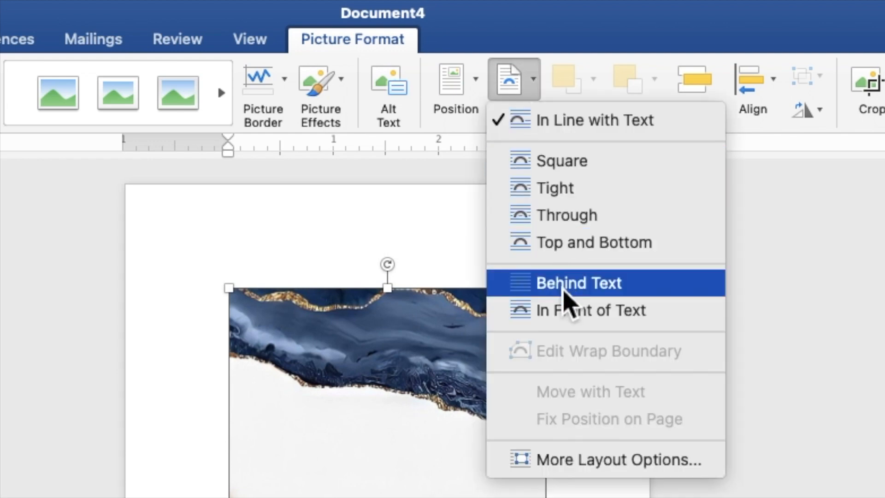
pyautogui.click(564, 293)
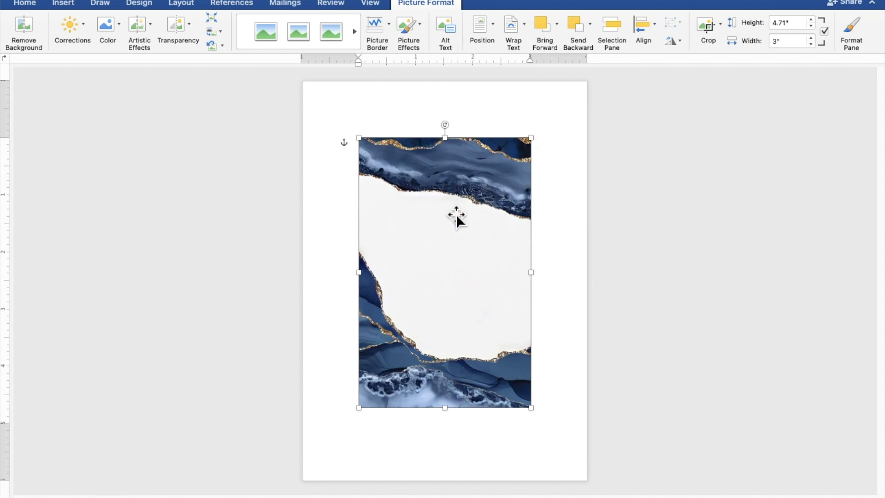
# Move the picture to the top-left corner and resize it to 7.88" by 5.02" to fill the page
pyautogui.moveTo(453, 213); pyautogui.dragTo(398, 155)
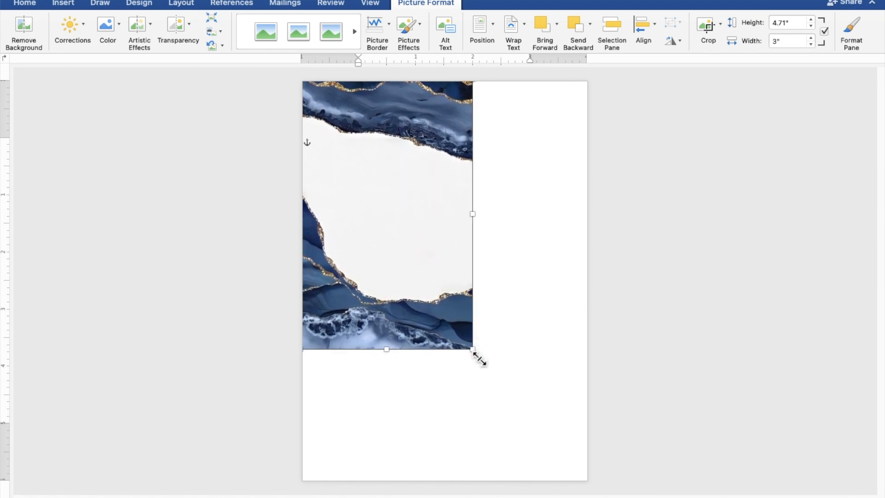
pyautogui.moveTo(479, 358); pyautogui.dragTo(589, 491)
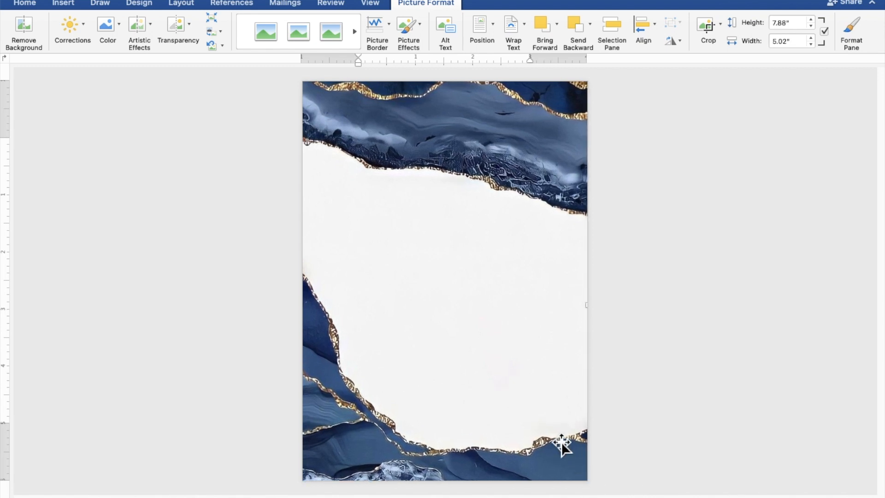
pyautogui.moveTo(560, 438); pyautogui.dragTo(561, 427)
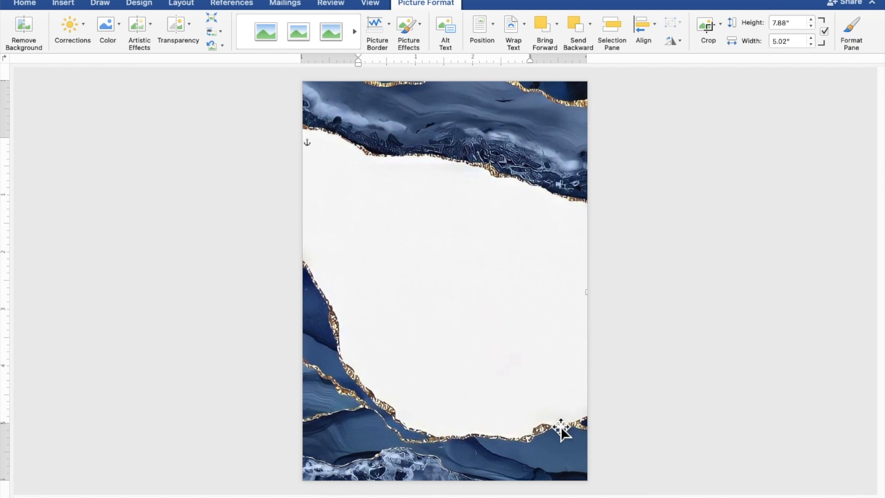
pyautogui.click(812, 332)
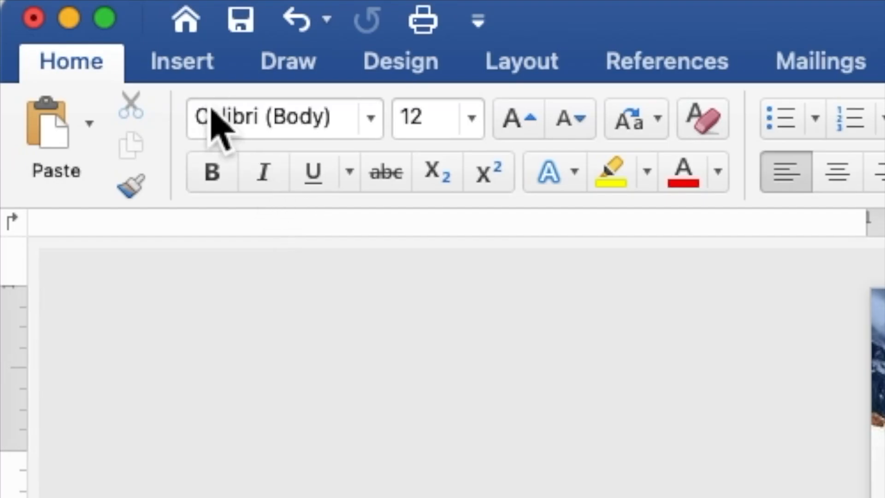
# Draw a 5.26" by 4.85" rectangle over the white centre of the agate background
pyautogui.click(196, 69)
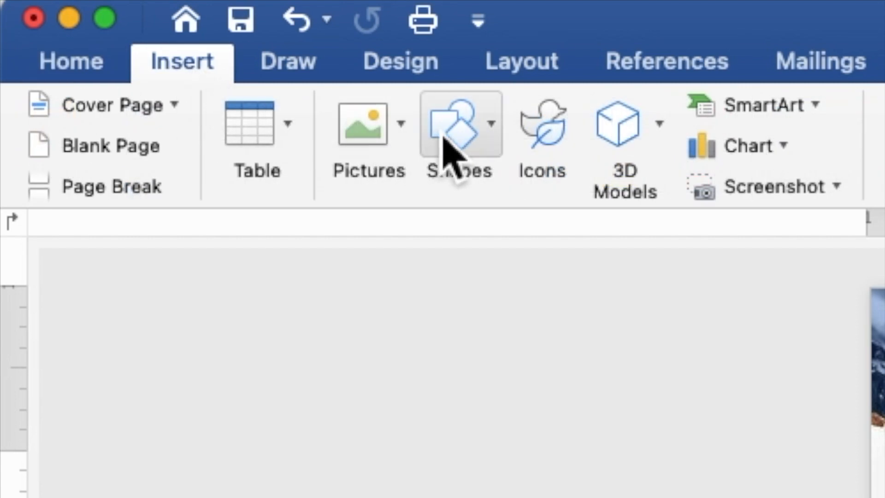
pyautogui.click(453, 138)
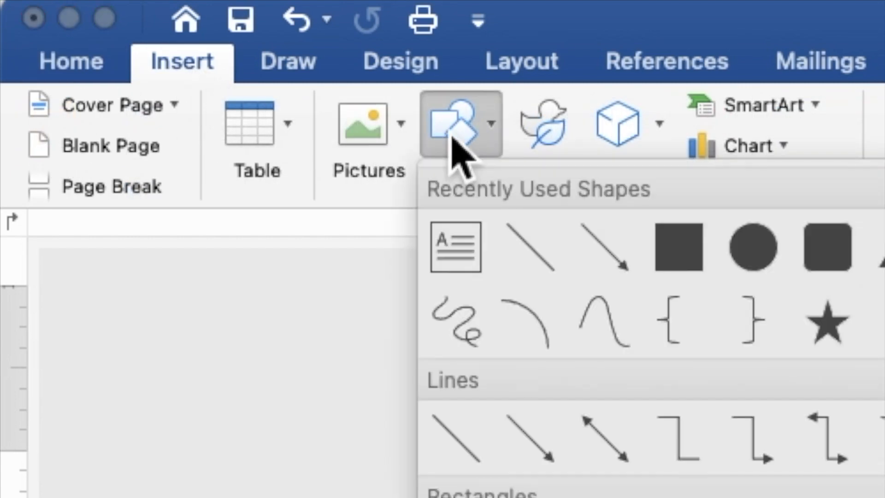
pyautogui.click(682, 270)
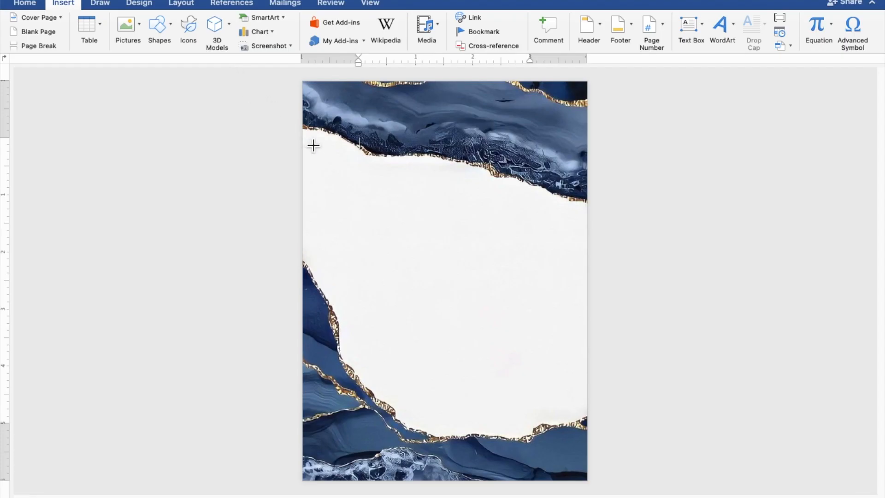
pyautogui.moveTo(306, 139); pyautogui.dragTo(589, 445)
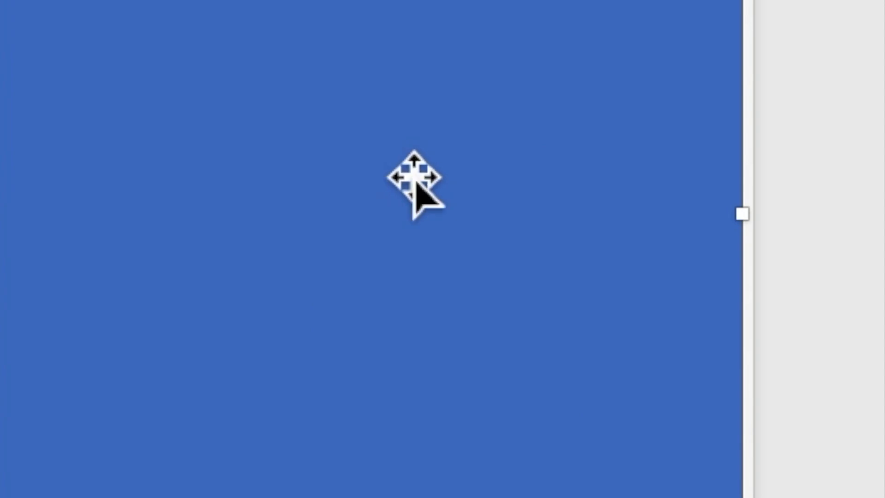
# Type the centred heading 'TOGETHER WITH THEIR FAMILIES' inside the rectangle and start a new line
pyautogui.rightClick(397, 156)
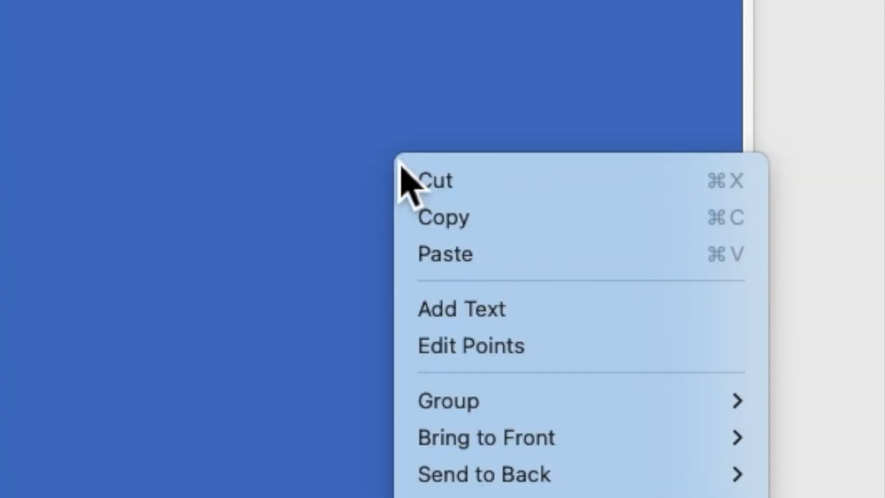
pyautogui.click(441, 315)
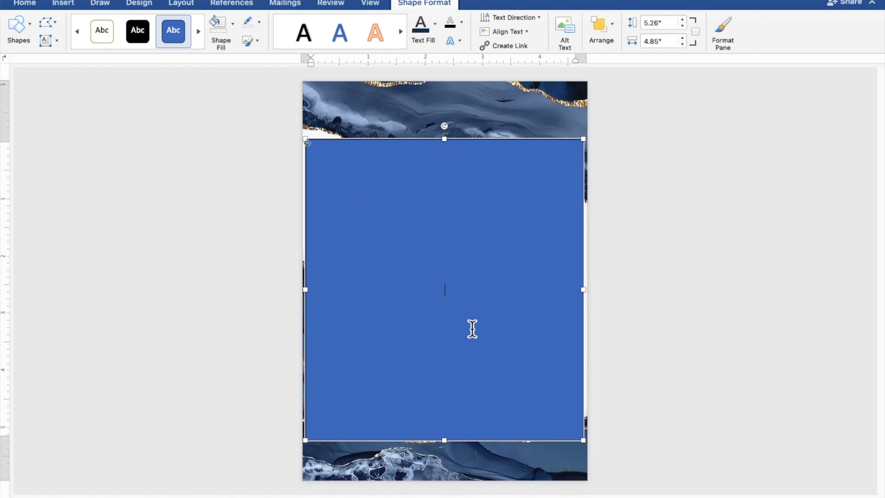
pyautogui.scroll(5, 472, 329)
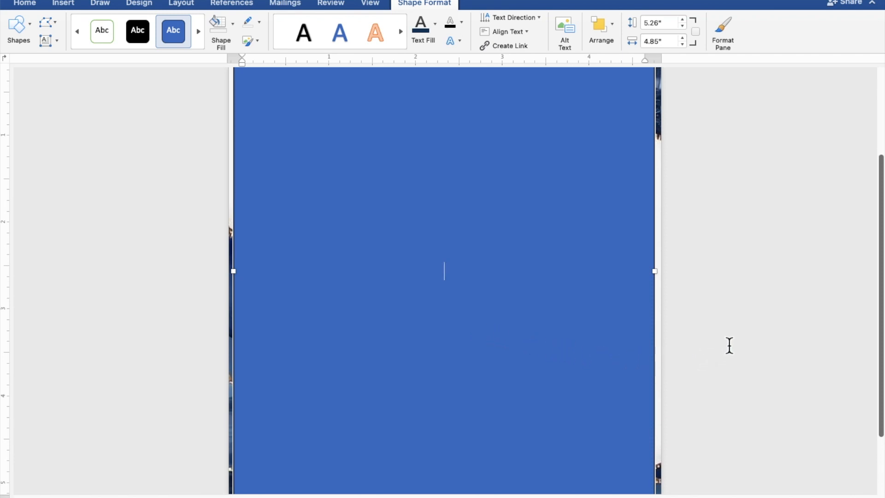
pyautogui.write('TOGETH')
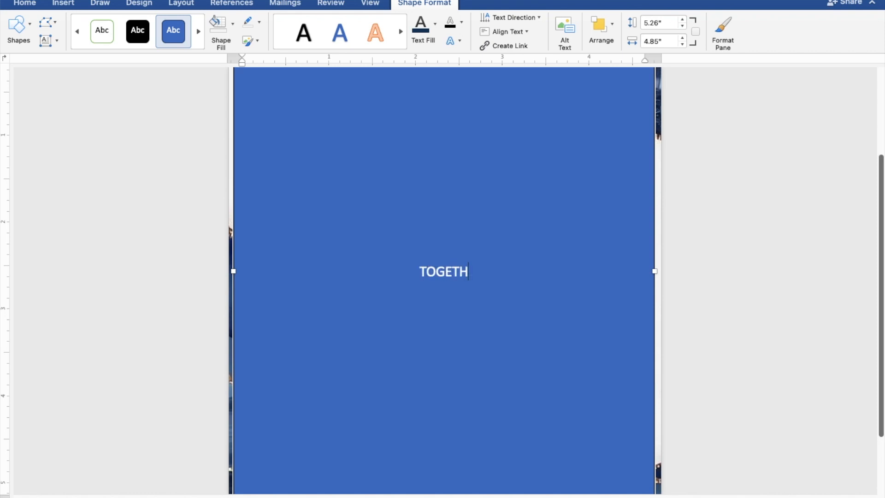
pyautogui.write('ER WI')
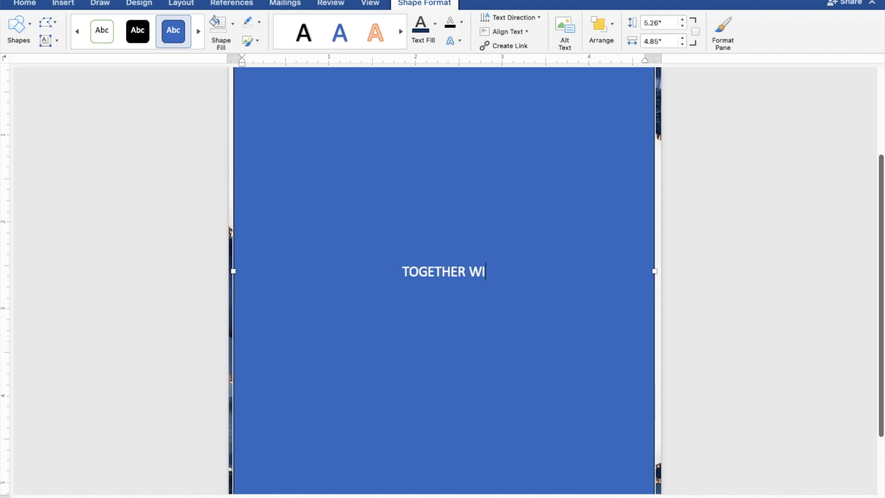
pyautogui.write('TH ')
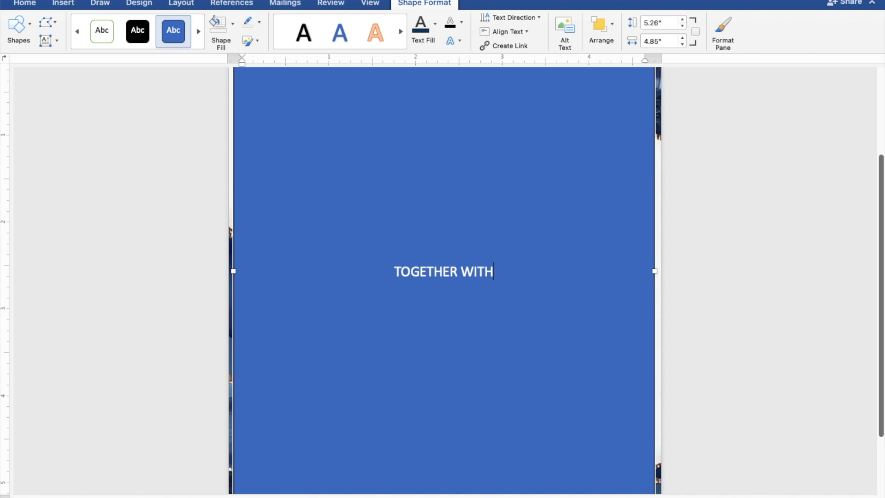
pyautogui.write('TH')
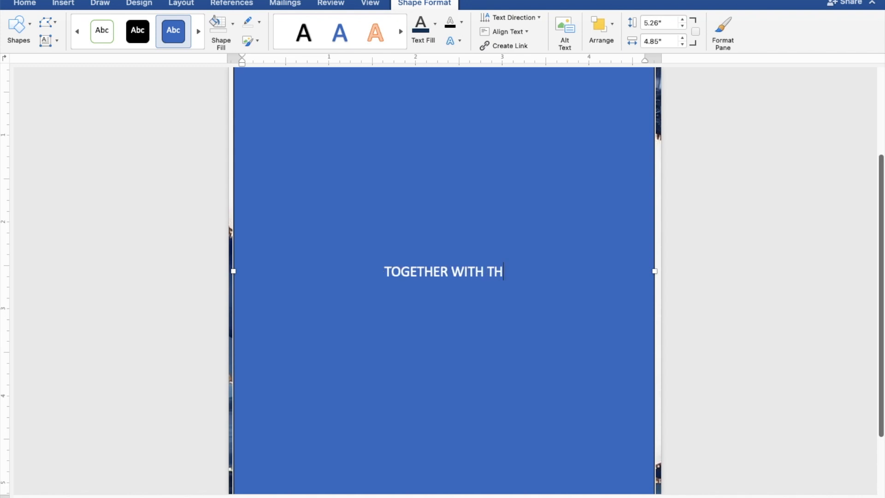
pyautogui.write('EI')
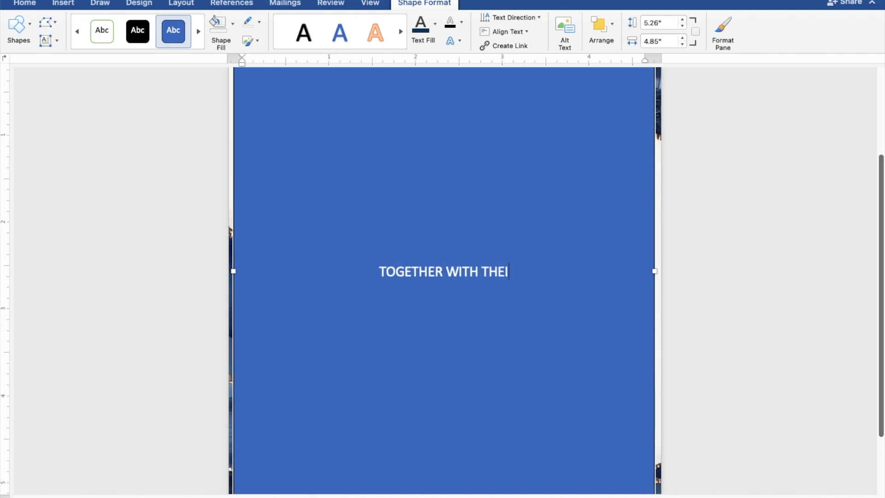
pyautogui.write('R F')
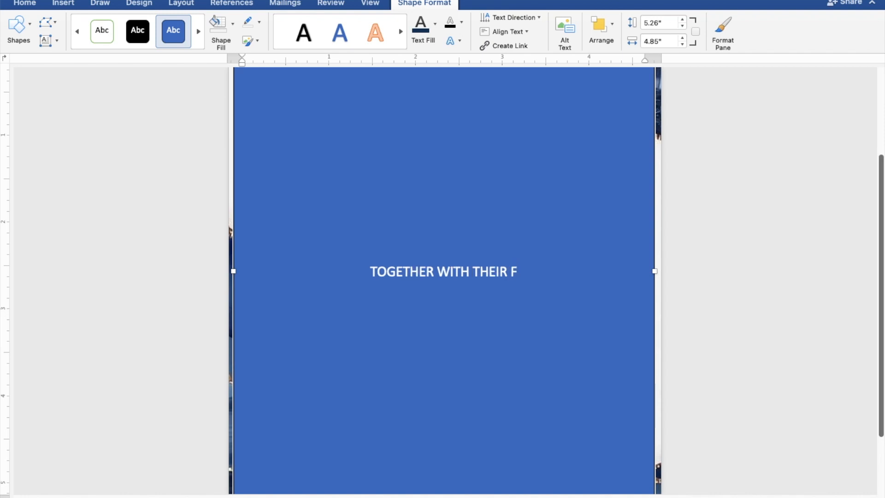
pyautogui.write('AM')
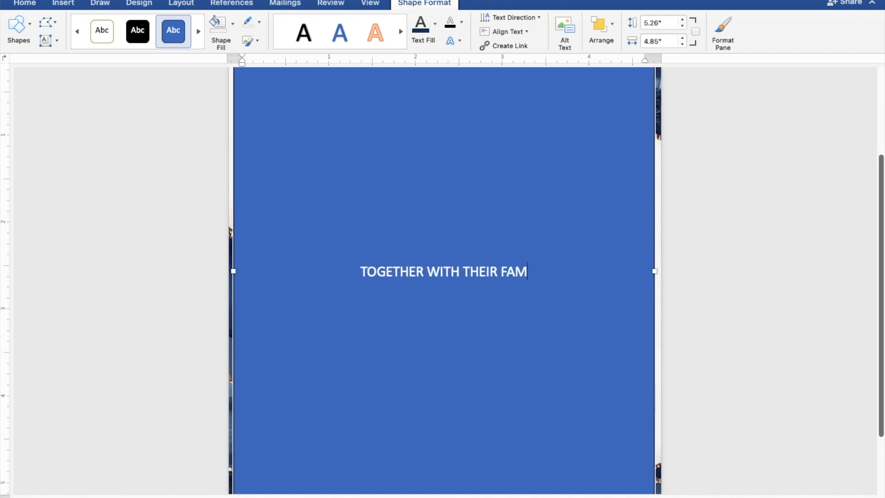
pyautogui.write('ILIES')
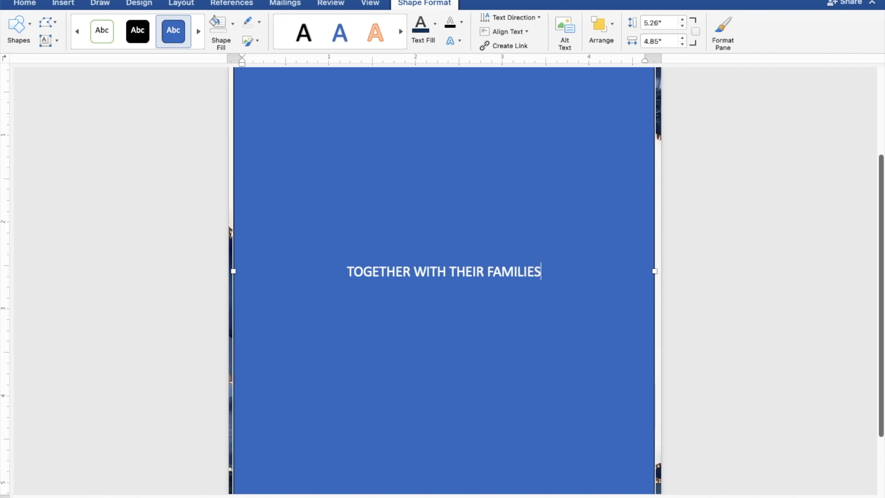
pyautogui.press('Return')
pyautogui.press('Return')
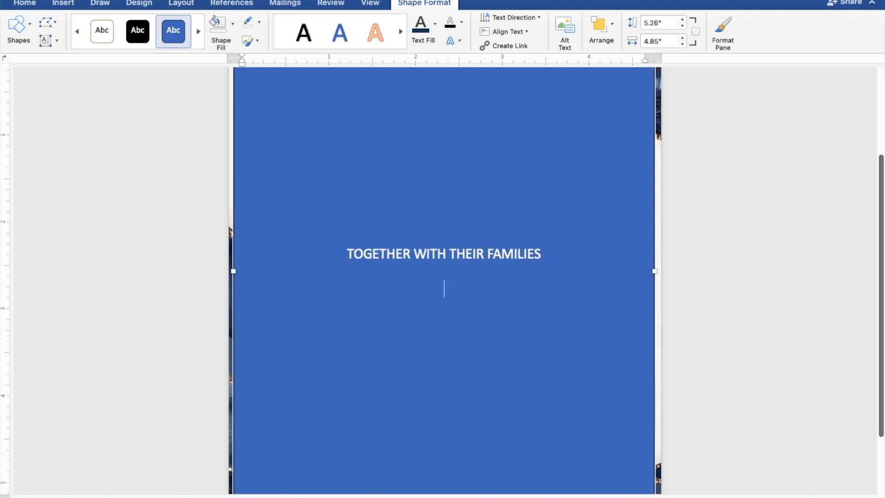
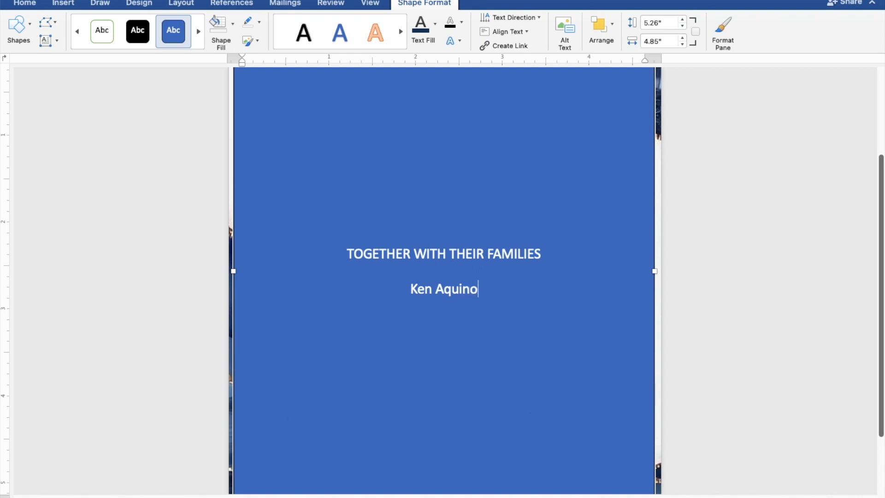
# Enter the groom's name, 'AND', and the bride's name on separate lines
pyautogui.press('Return')
pyautogui.write('A')
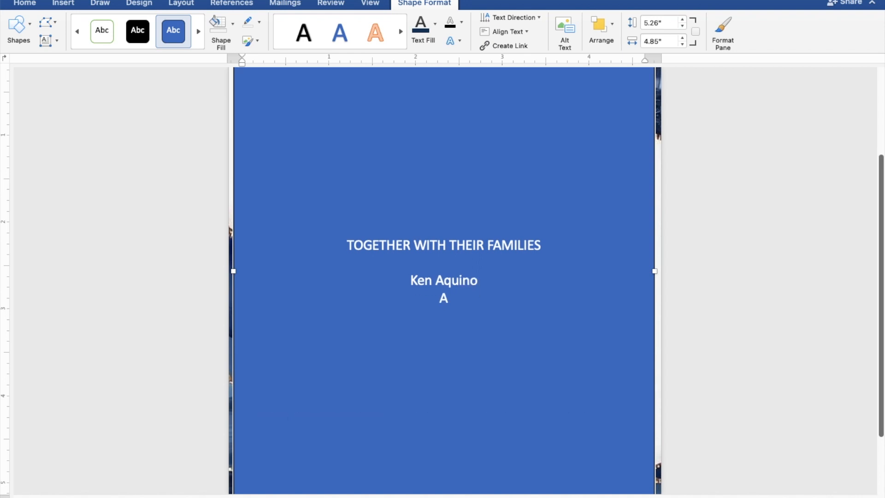
pyautogui.write('ND')
pyautogui.press('Return')
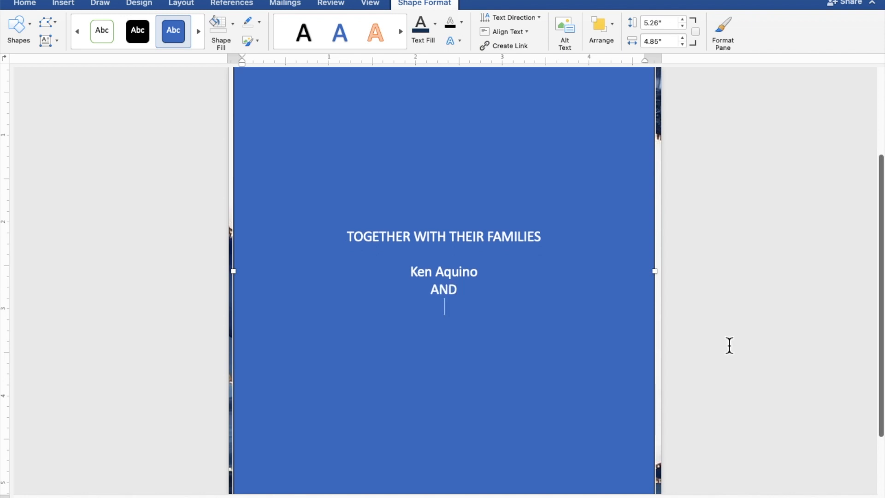
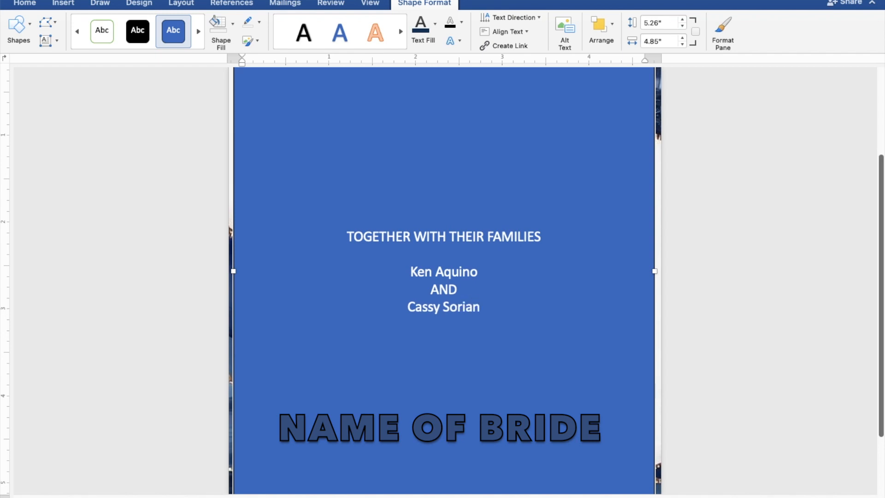
pyautogui.press('Return')
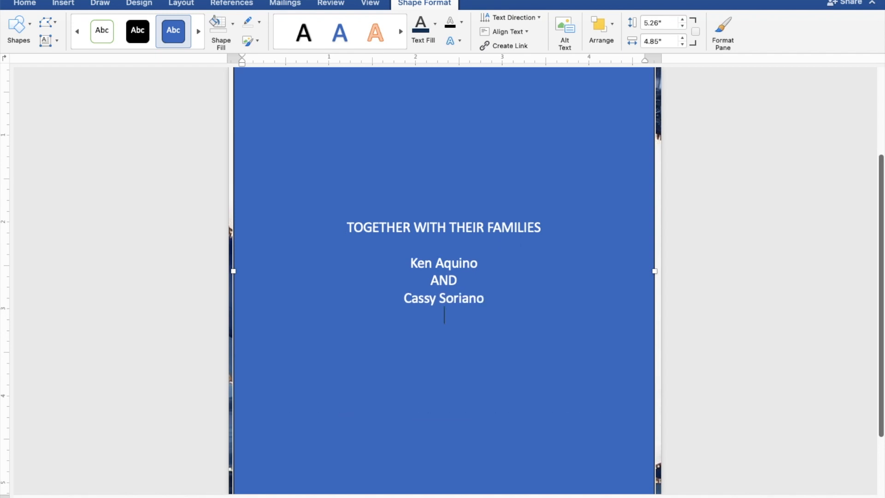
# Add the lines 'REQUEST THE PLEASURE OF YOUR PRESENCE' and 'AS THEY JOYFULLY UNITE IN MARRIAGE'
pyautogui.press('Return')
pyautogui.write('R')
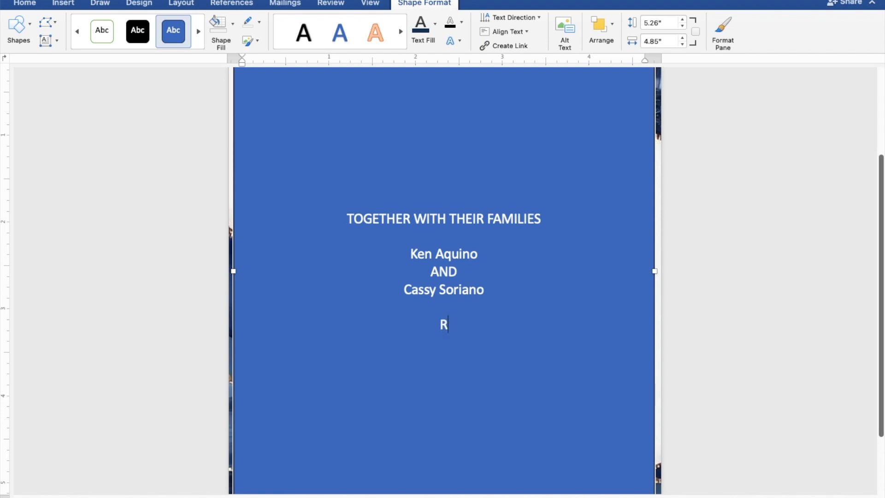
pyautogui.write('EQUES')
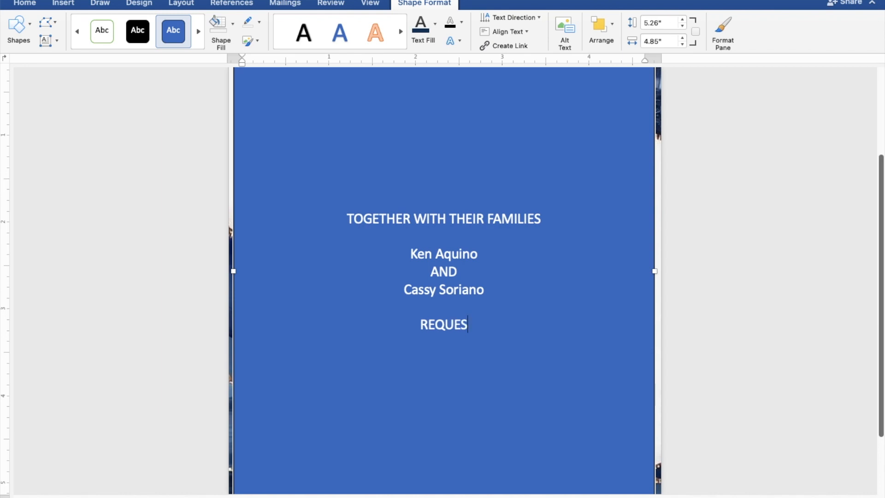
pyautogui.write('T THE')
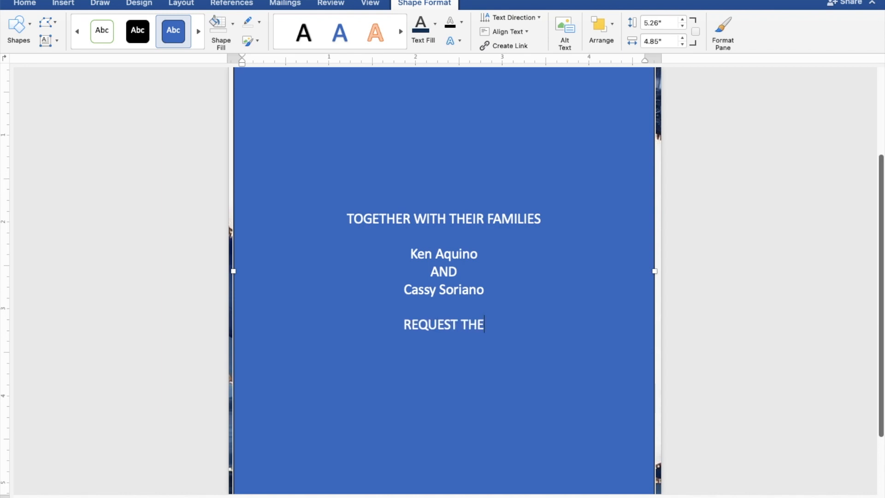
pyautogui.write(' PLEA')
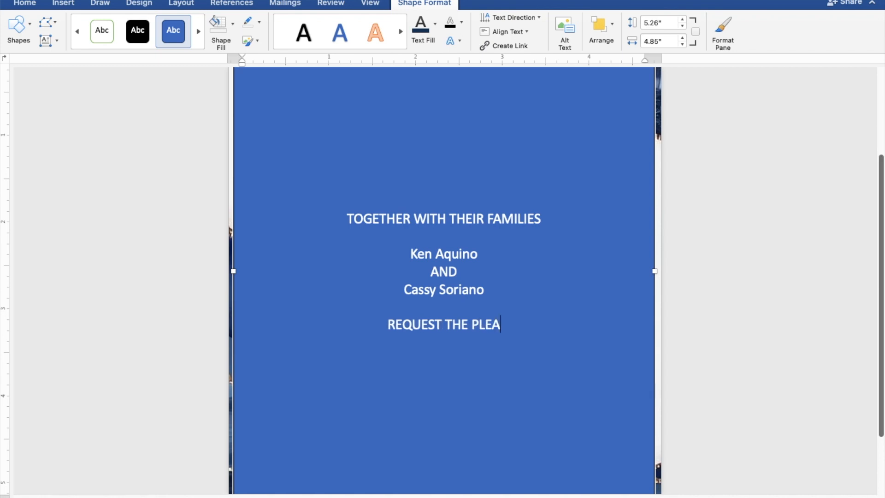
pyautogui.write('SUR')
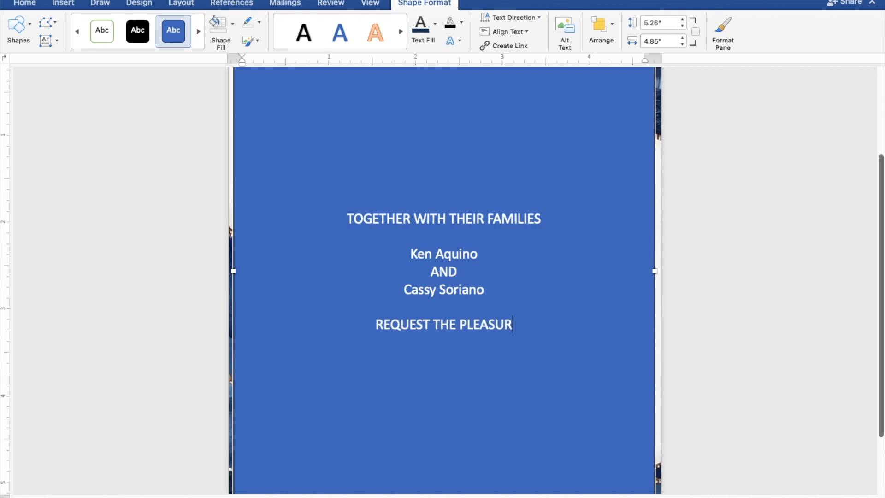
pyautogui.write('E OF')
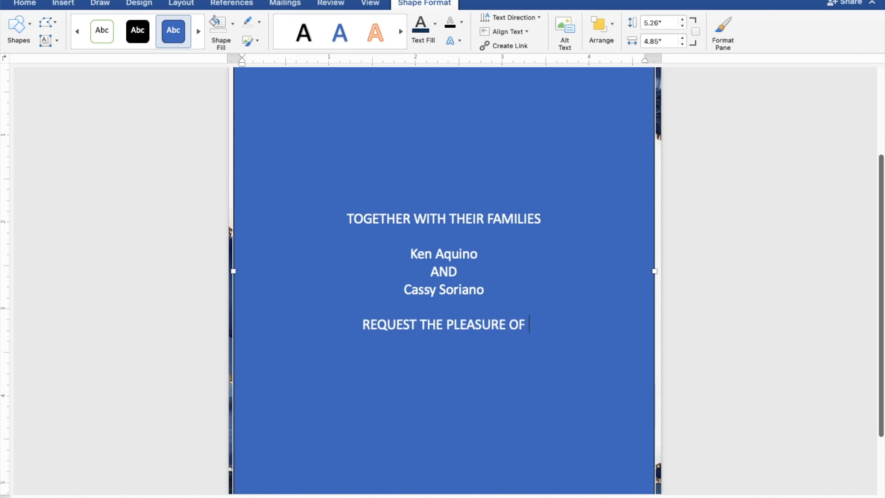
pyautogui.write(' YOU')
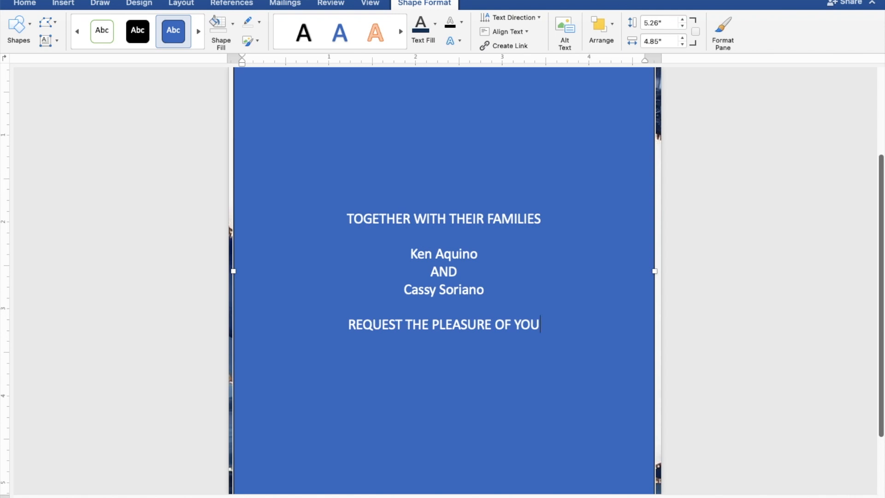
pyautogui.write('R PRE')
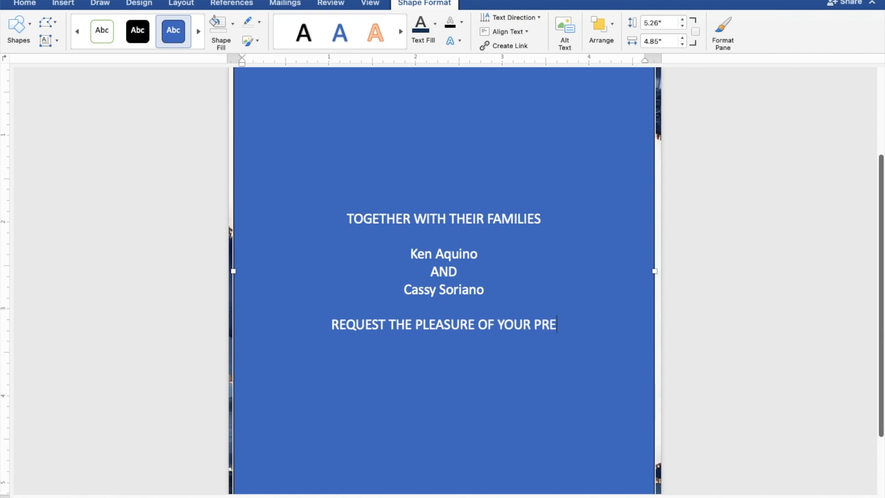
pyautogui.write('SEN')
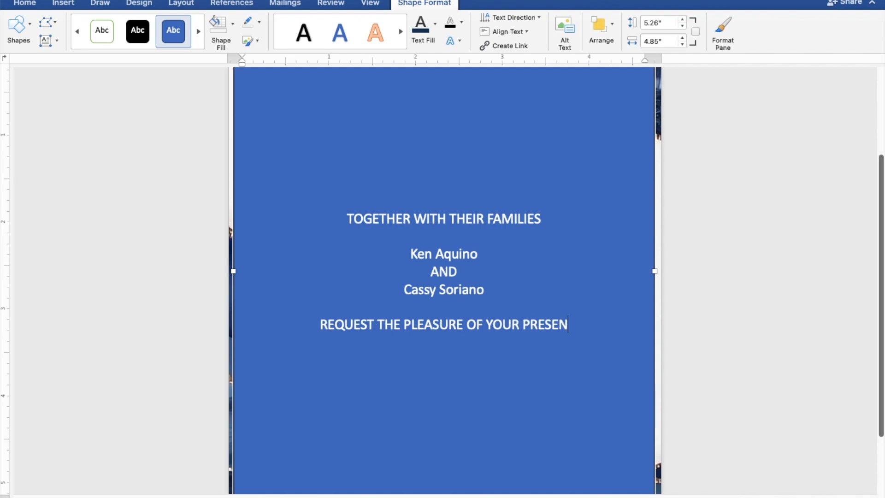
pyautogui.write('CE')
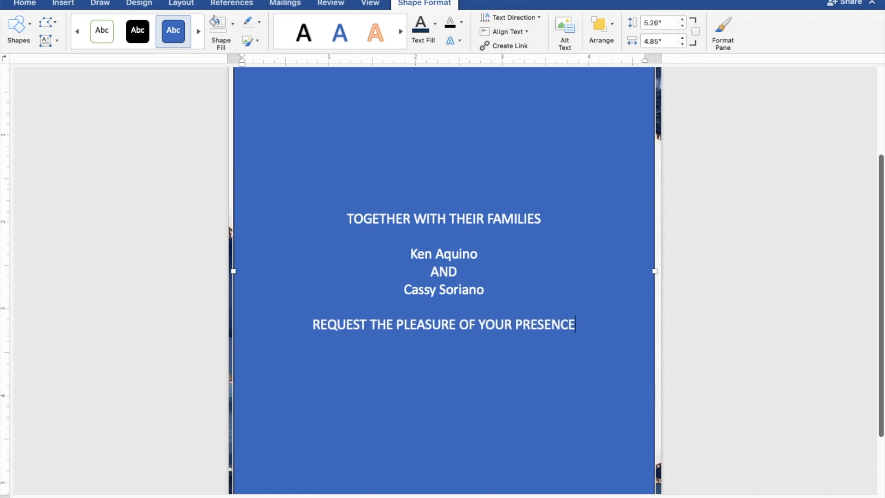
pyautogui.press('Return')
pyautogui.write('AS ')
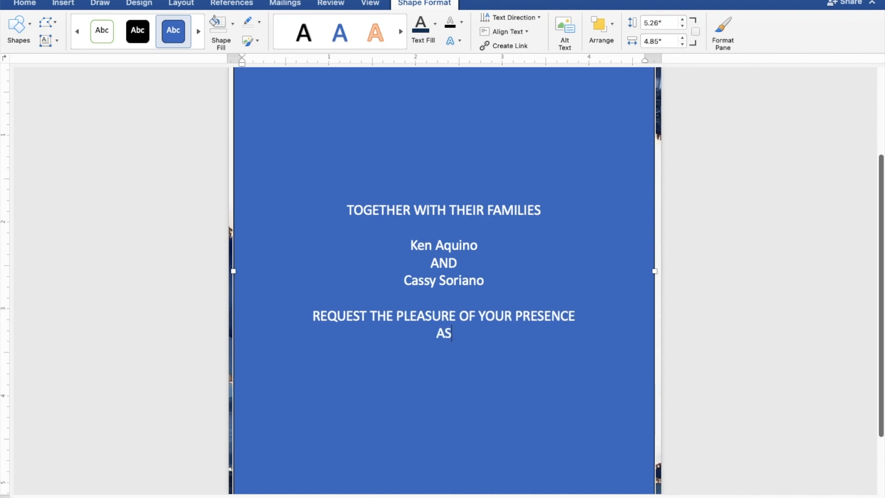
pyautogui.write('THEY JOYFULLY ')
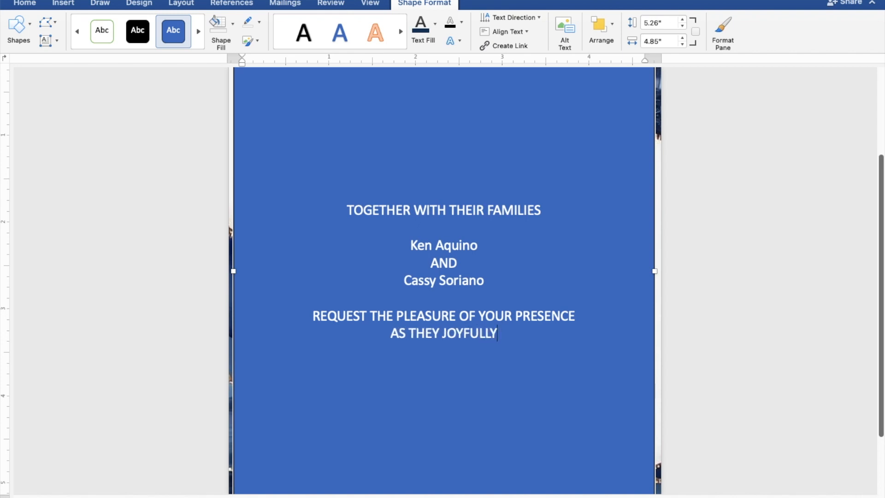
pyautogui.write('UN')
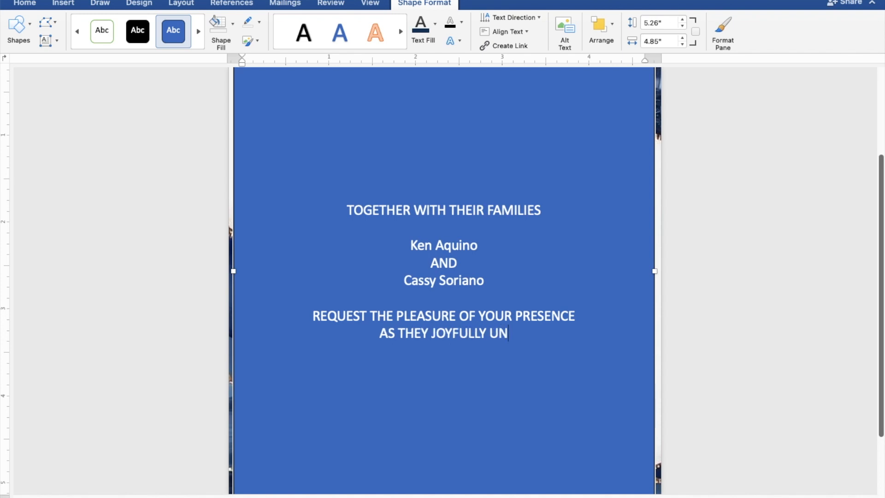
pyautogui.write('IT')
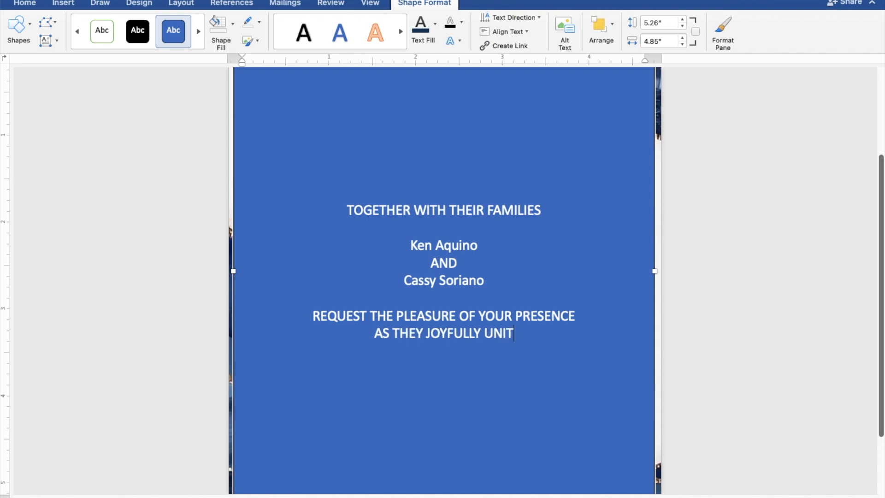
pyautogui.write('E I')
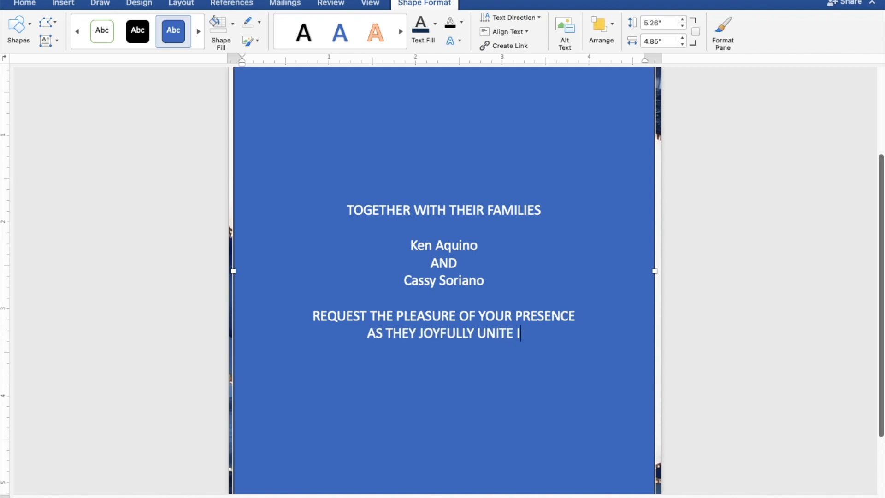
pyautogui.write('N M')
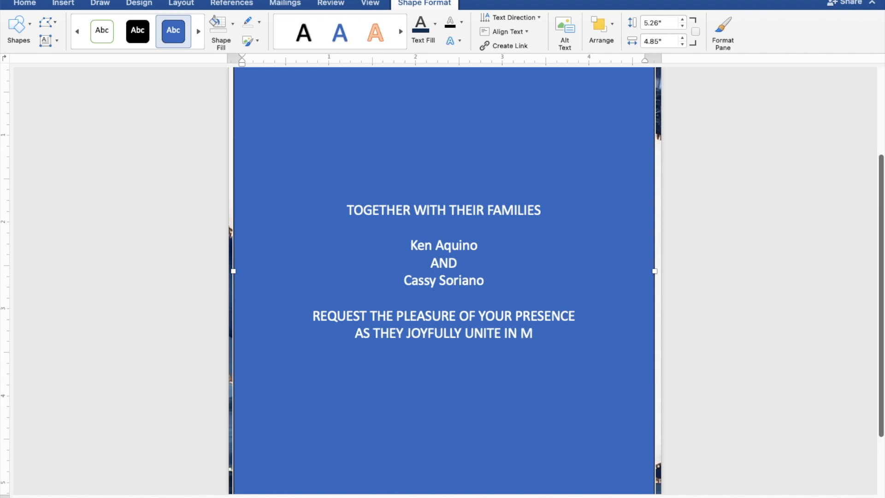
pyautogui.write('ARRIAGE')
pyautogui.press('Return')
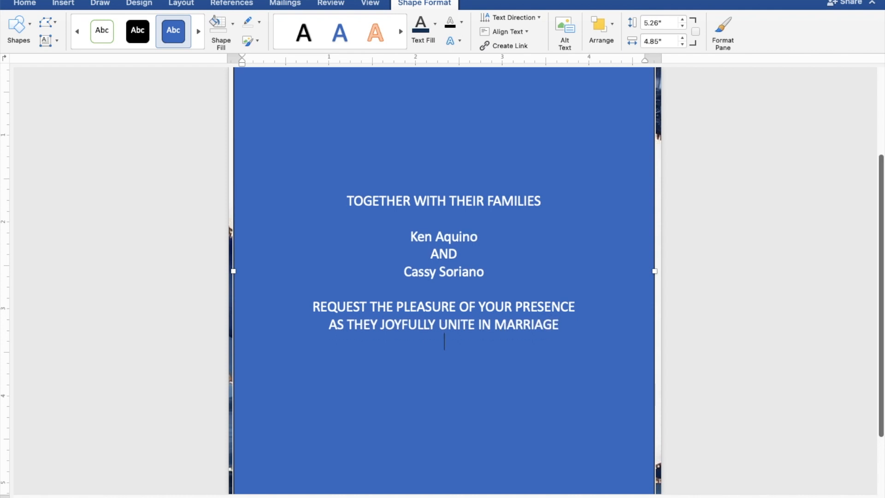
# After a blank line, add 'SUNDAY', 'OCTOBER 29, 2023' and '10:00 IN THE MORNING' on separate lines
pyautogui.press('Return')
pyautogui.write('S')
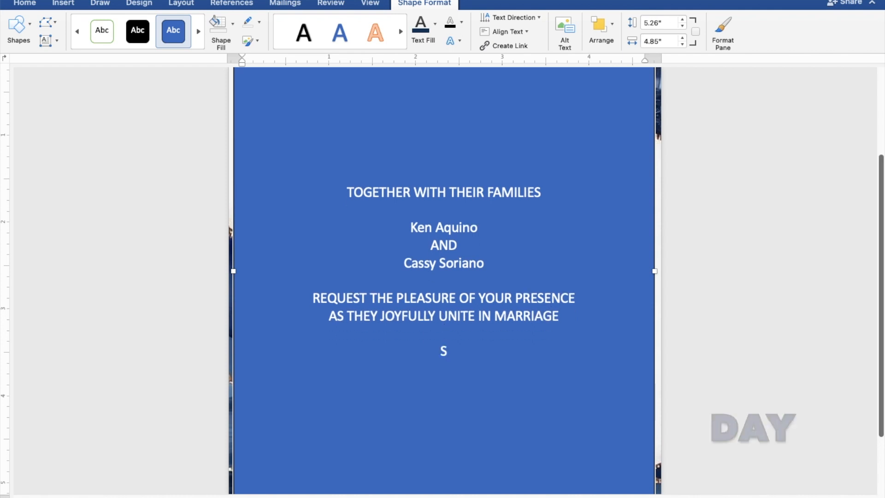
pyautogui.write('UNDA')
pyautogui.write('Y')
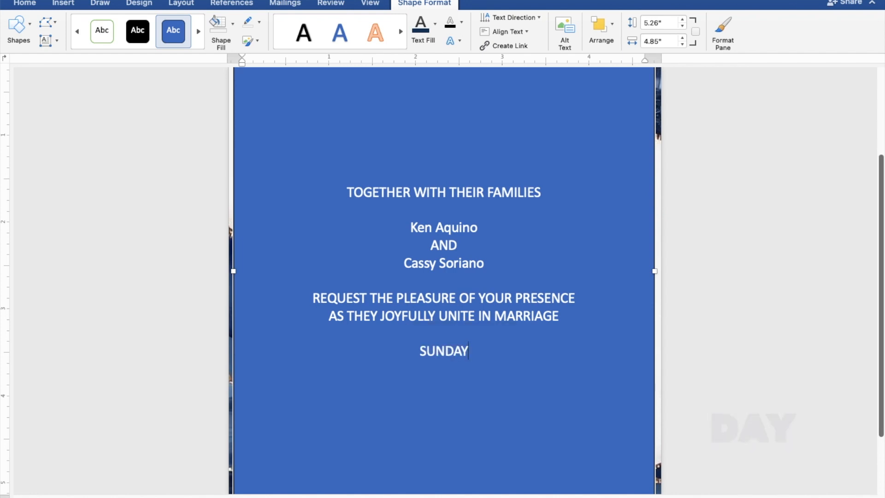
pyautogui.press('Return')
pyautogui.write('OCTO')
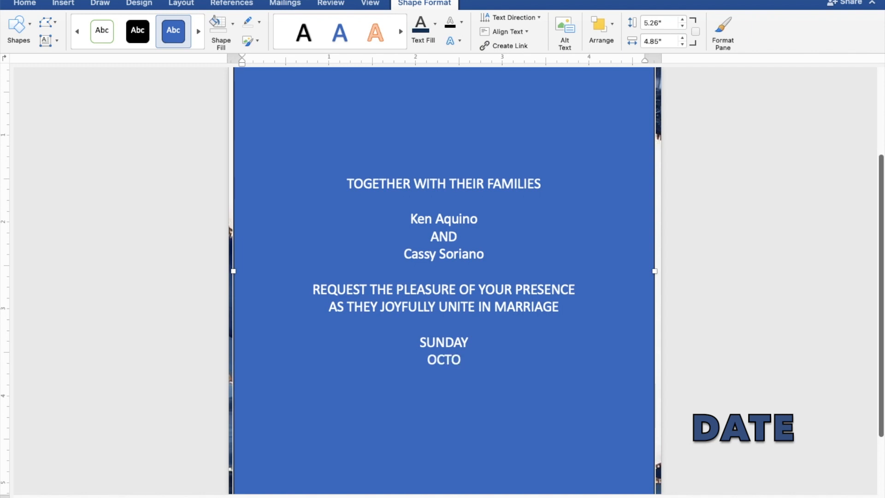
pyautogui.write('BE')
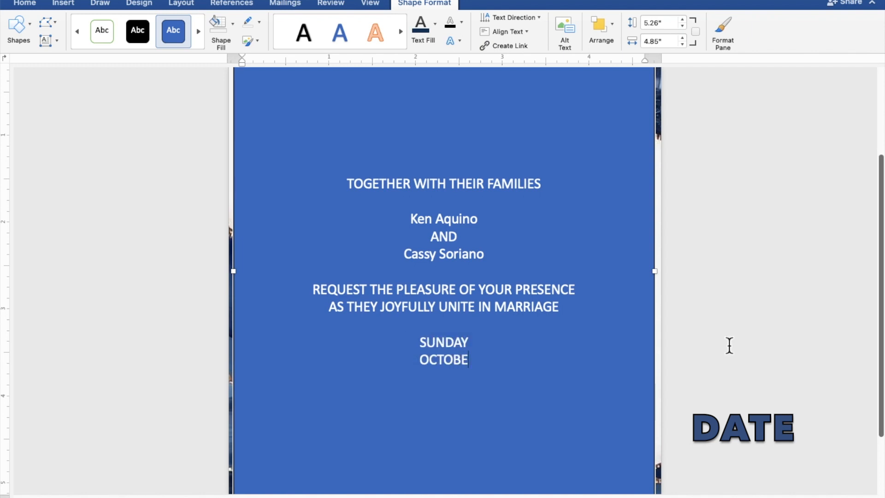
pyautogui.write('R 29, 2023')
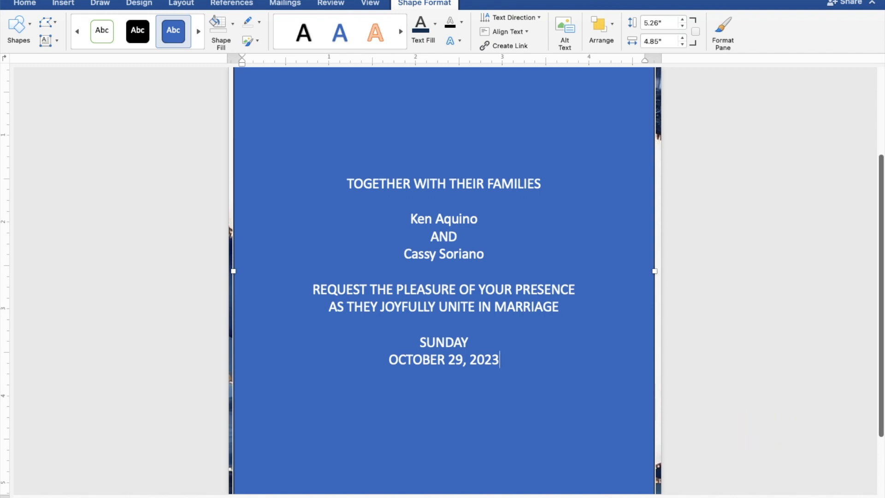
pyautogui.press('Return')
pyautogui.write('1')
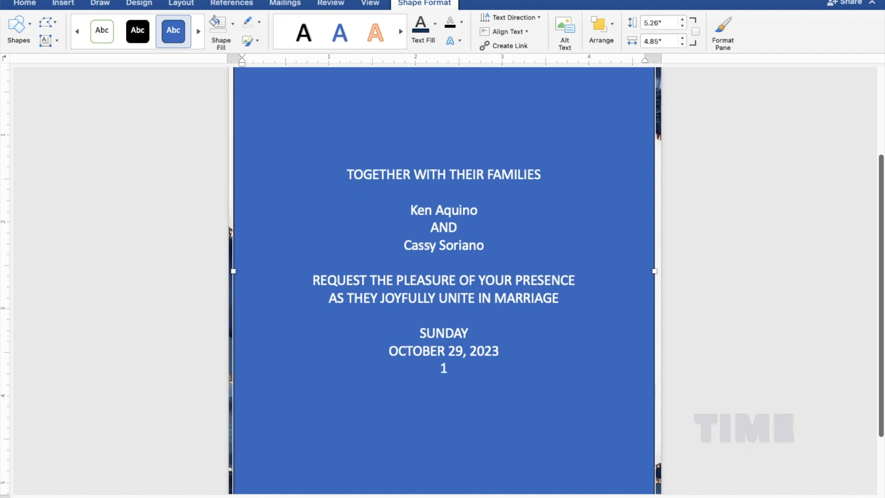
pyautogui.write('0:00 IN')
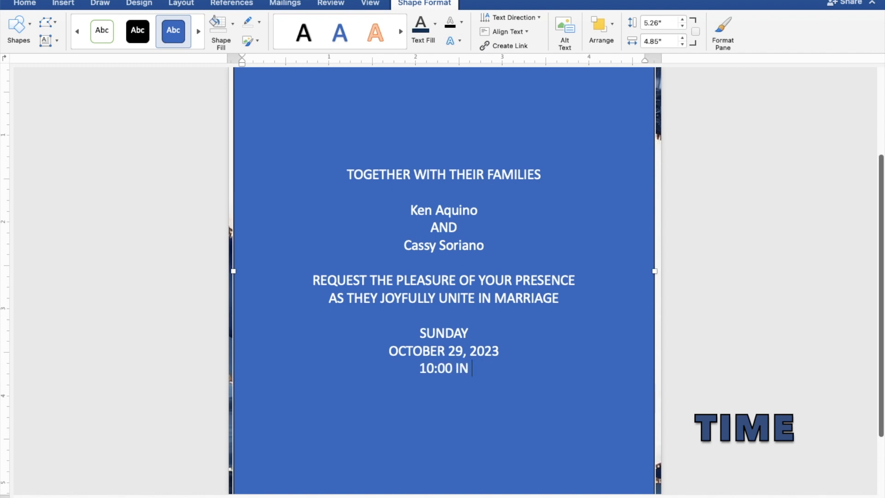
pyautogui.write(' THE M')
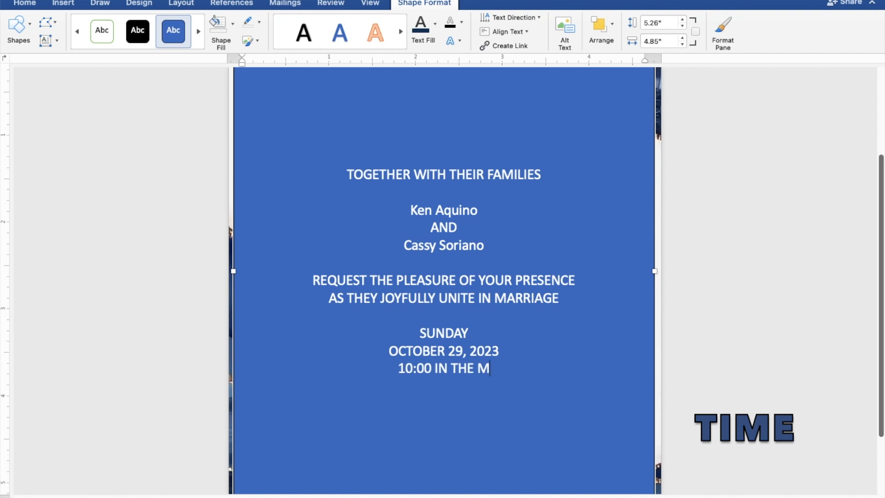
pyautogui.write('ORN')
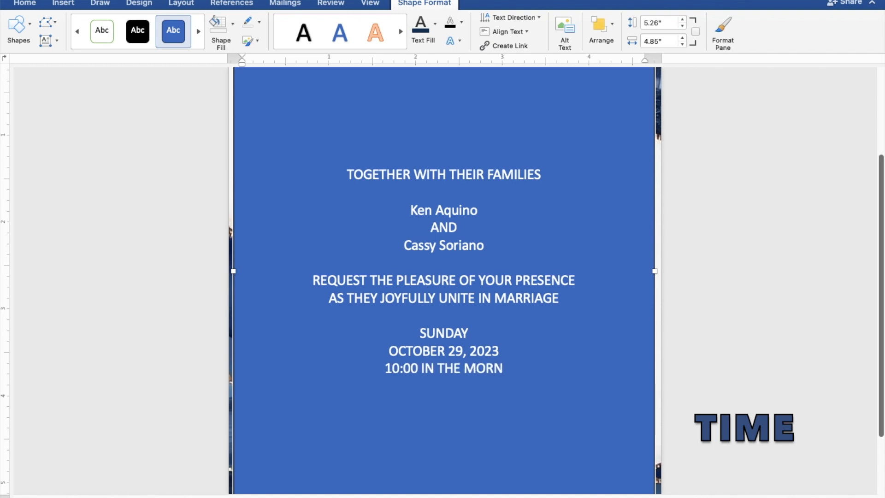
pyautogui.write('ING')
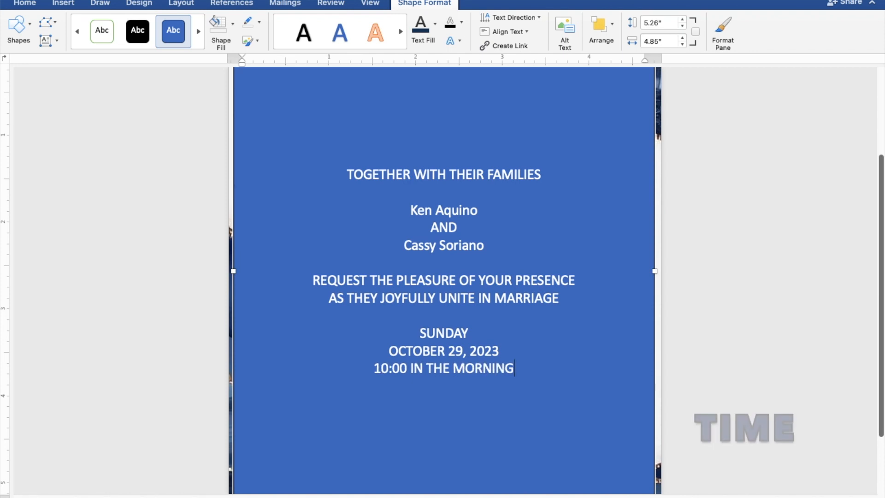
pyautogui.press('Return')
# Add 'ST. THOMAS AQUINAS PARISH CHURCH' and 'MANGALDAN, PANGASINAN' on separate lines
pyautogui.write('ST.')
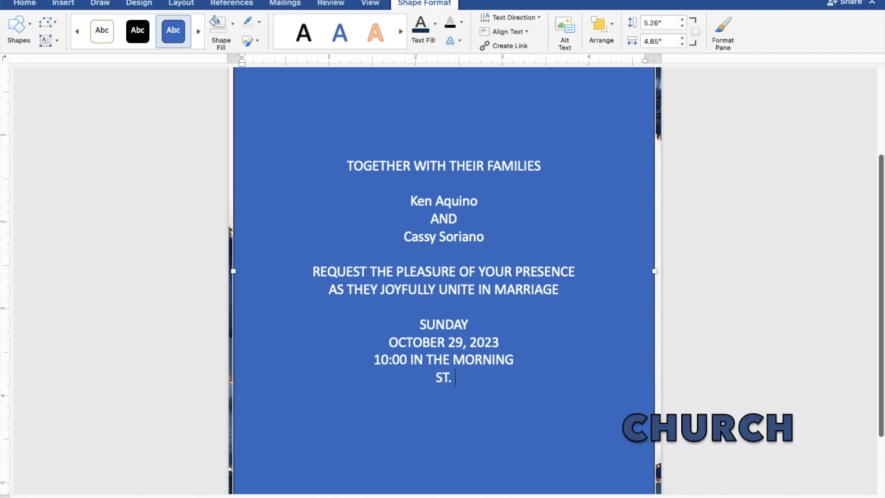
pyautogui.write(' THOMA')
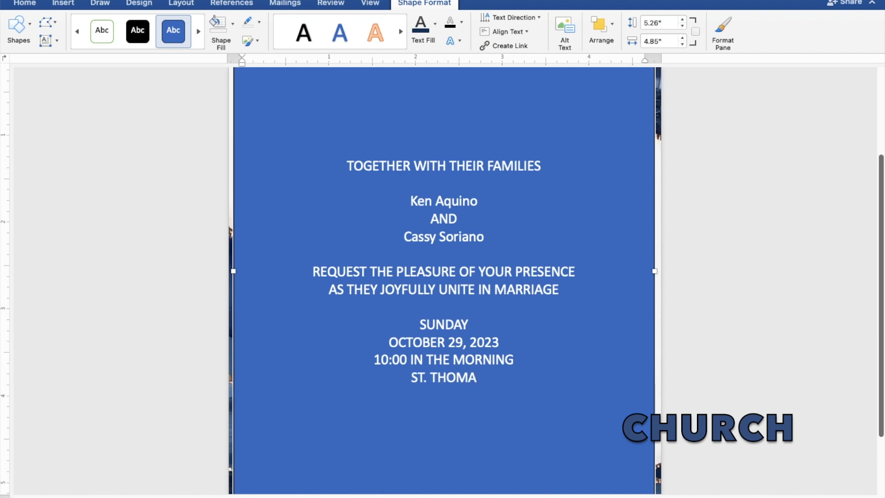
pyautogui.write('S ')
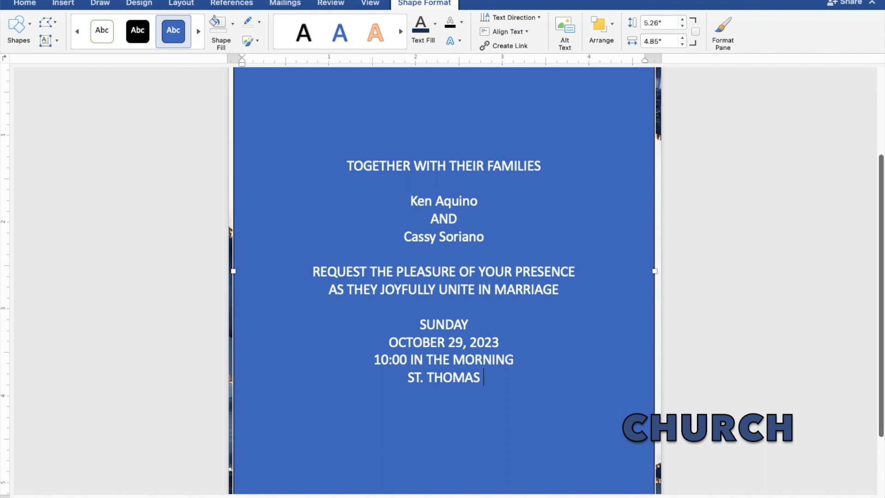
pyautogui.write('AQUIN')
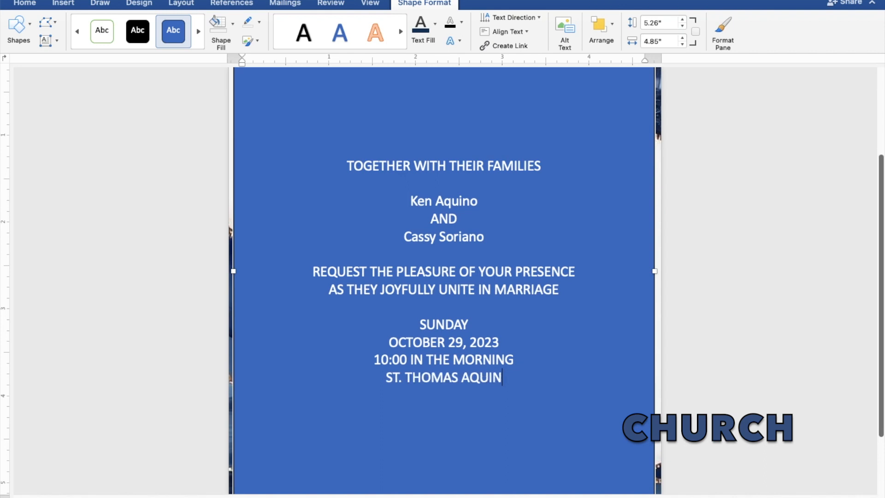
pyautogui.write('AS ')
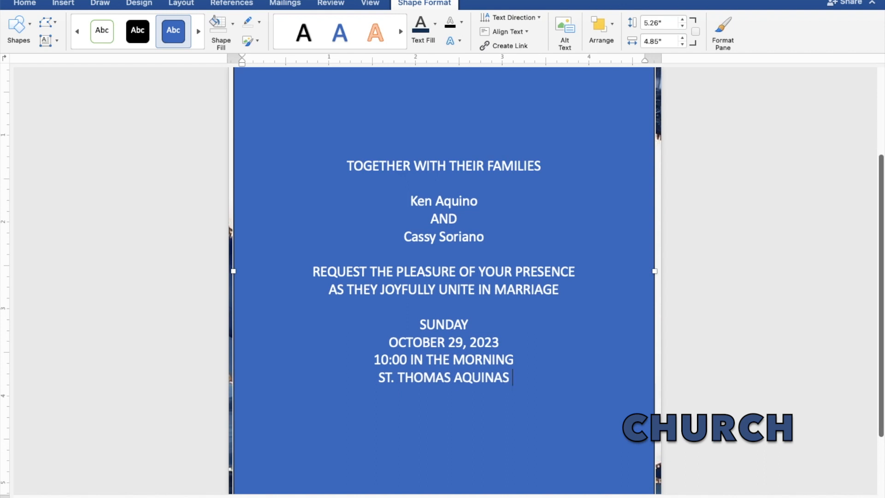
pyautogui.write('PA')
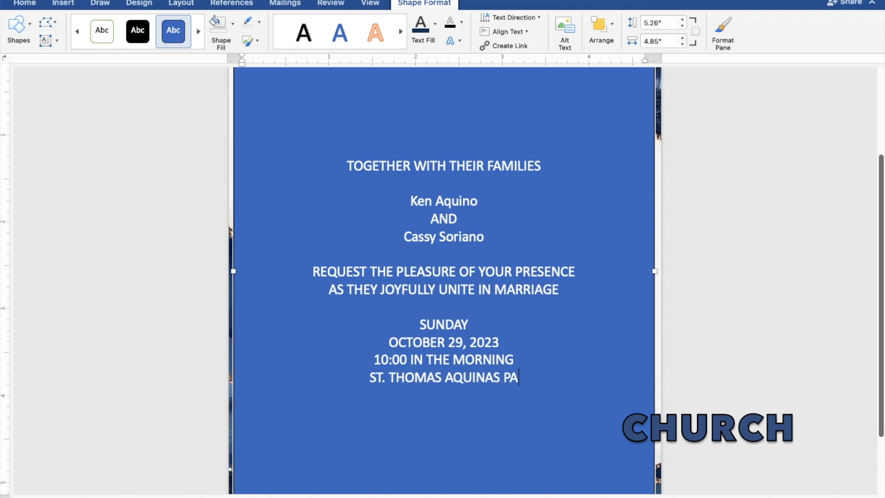
pyautogui.write('RIS')
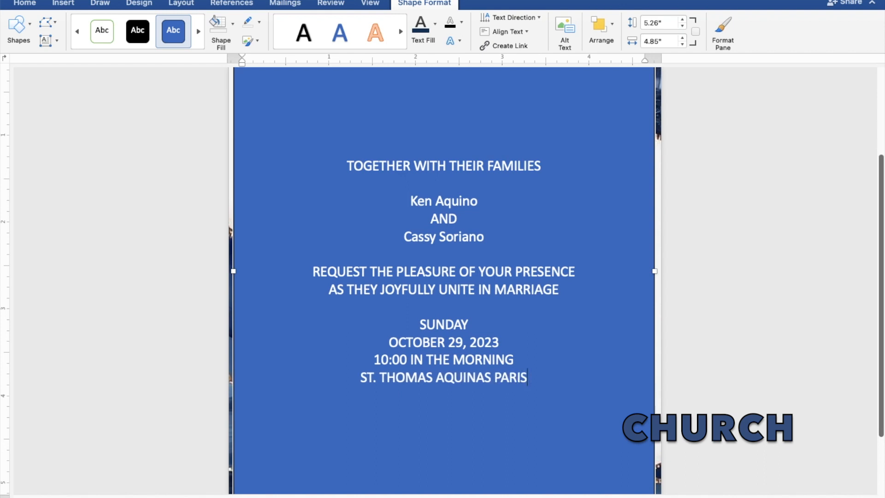
pyautogui.write('H CHU')
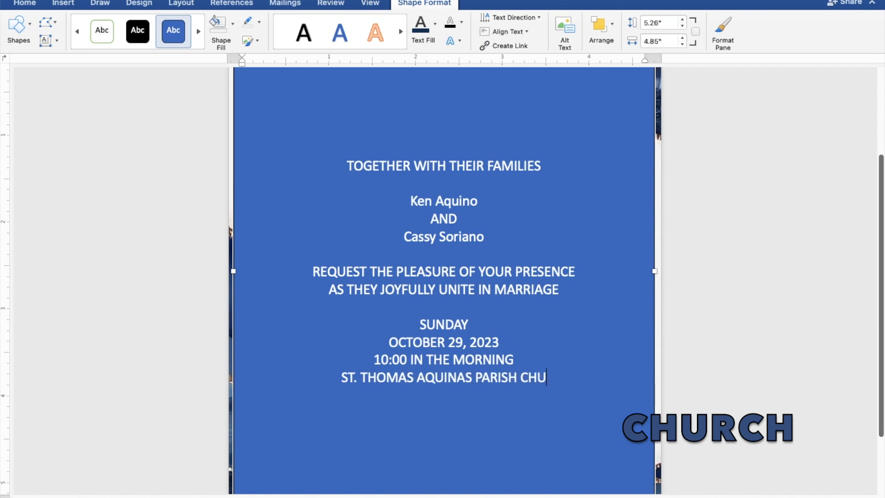
pyautogui.write('RCH')
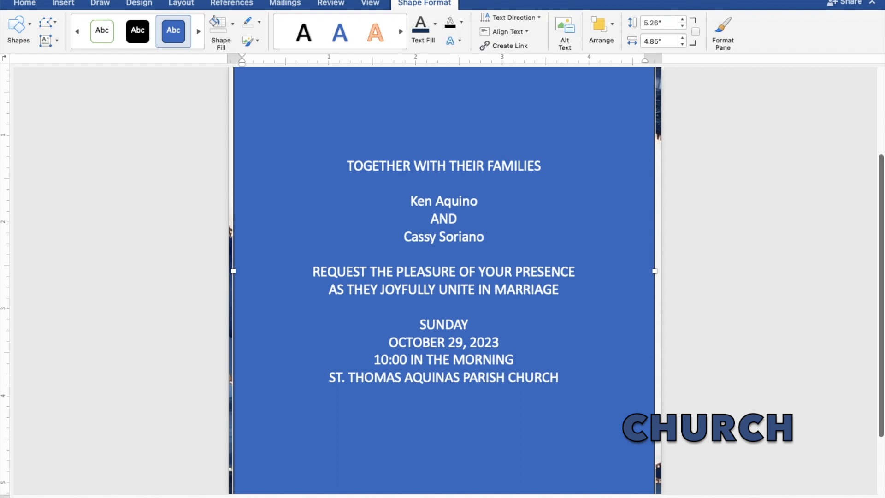
pyautogui.press('Return')
pyautogui.write('MAN')
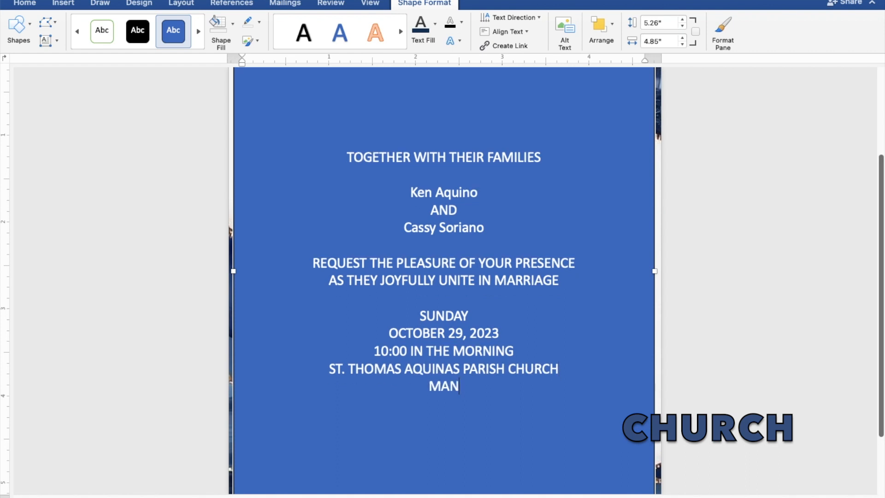
pyautogui.write('GAL')
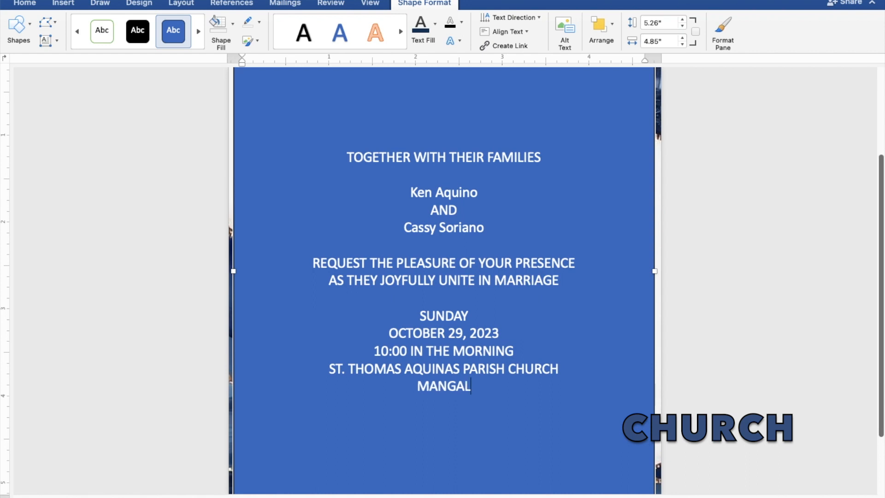
pyautogui.write('DAN')
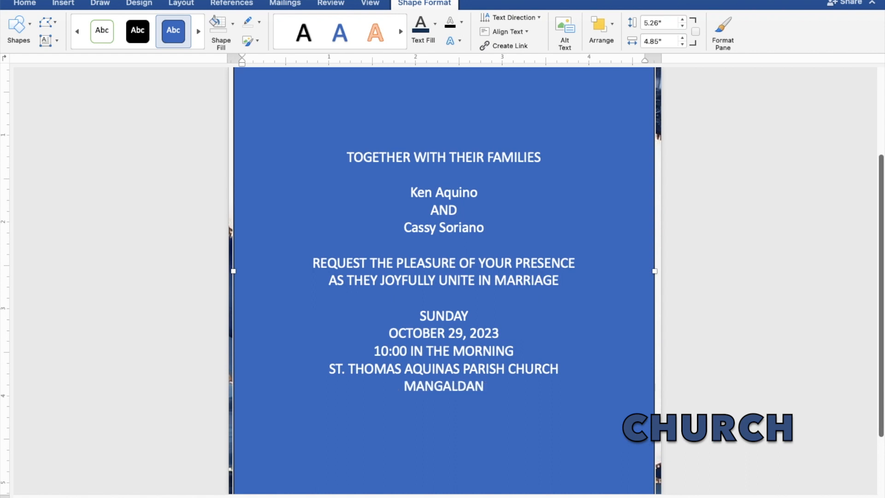
pyautogui.write(',')
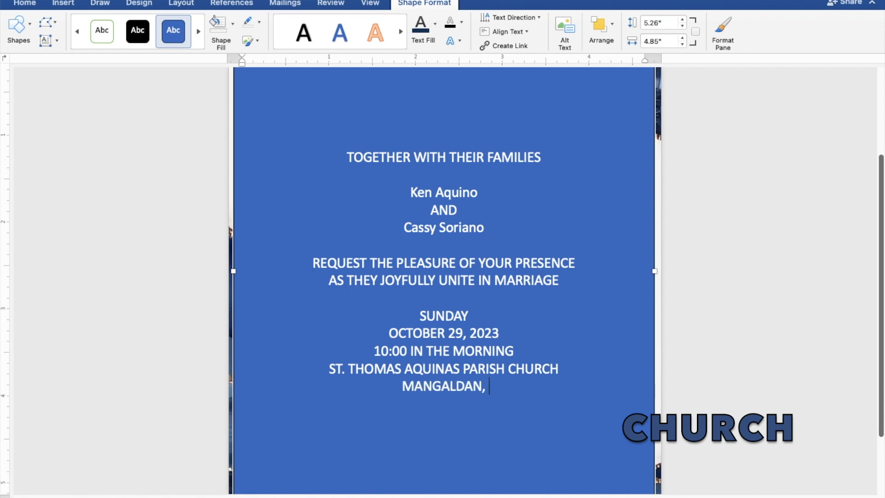
pyautogui.write(' PAN')
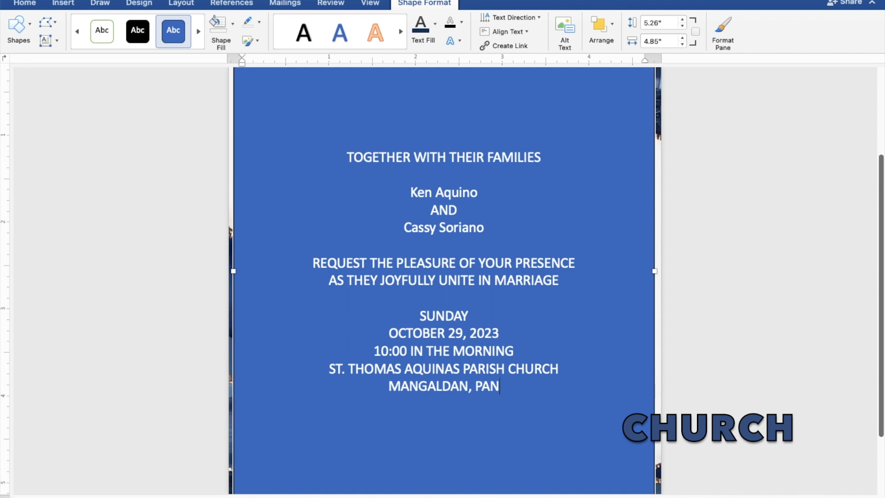
pyautogui.write('GASINAN')
pyautogui.press('Return')
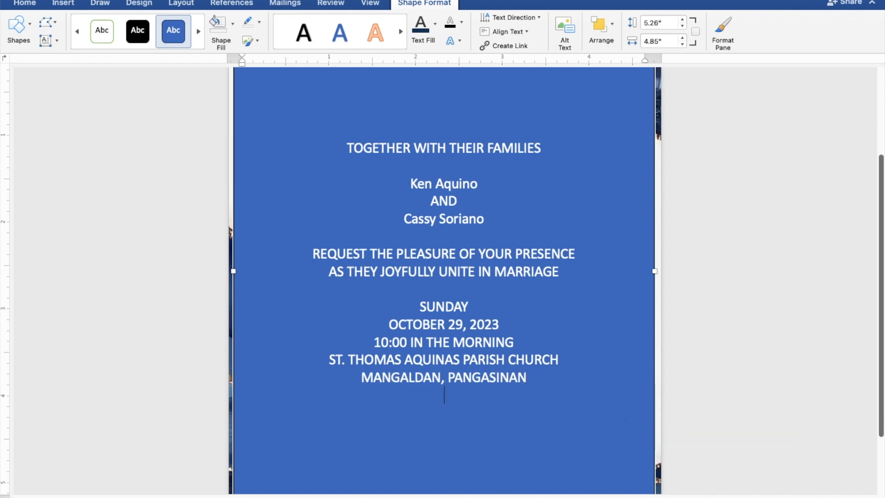
# Add 'Reception to follow' after a blank line, then select all the invitation text
pyautogui.press('Return')
pyautogui.write('Rec')
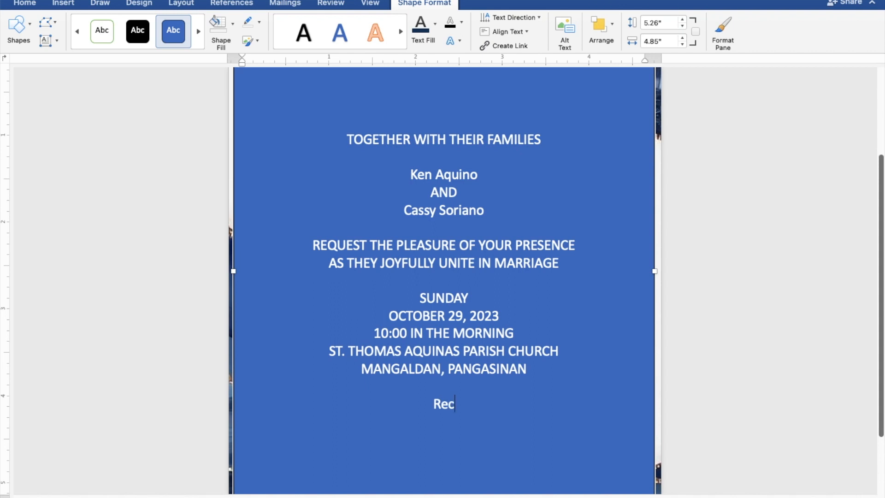
pyautogui.write('eptio')
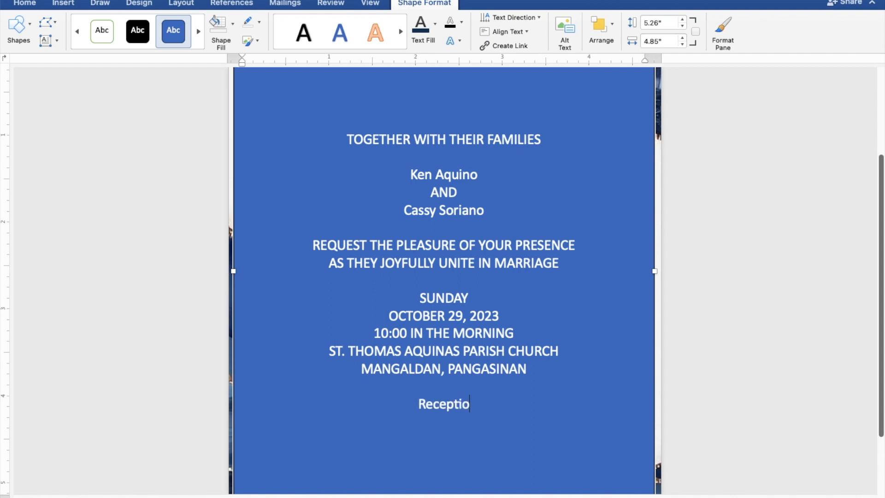
pyautogui.write('n t')
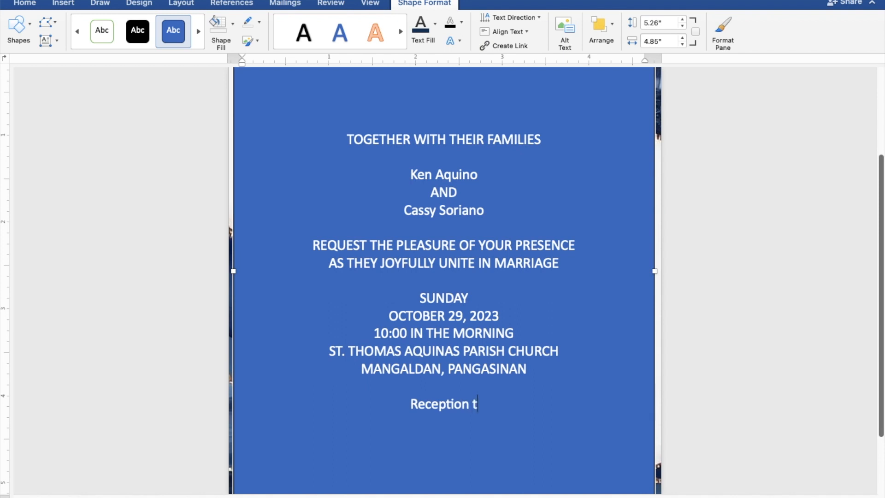
pyautogui.write('o')
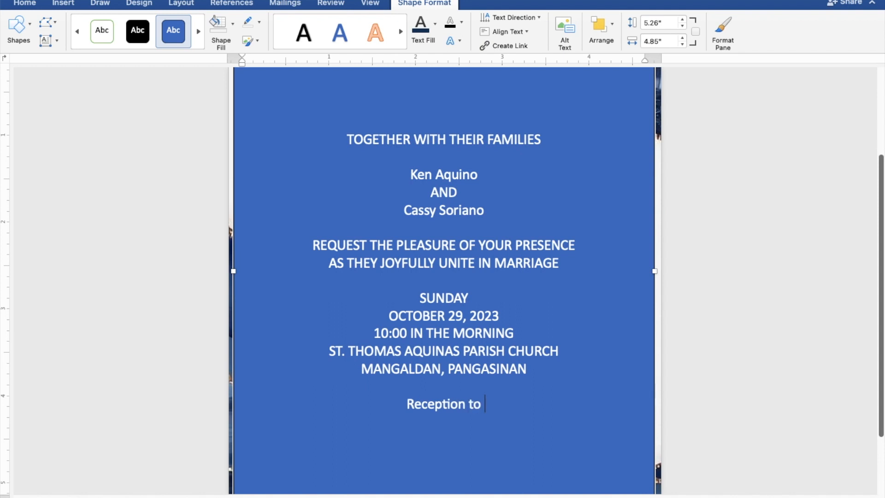
pyautogui.write(' follow')
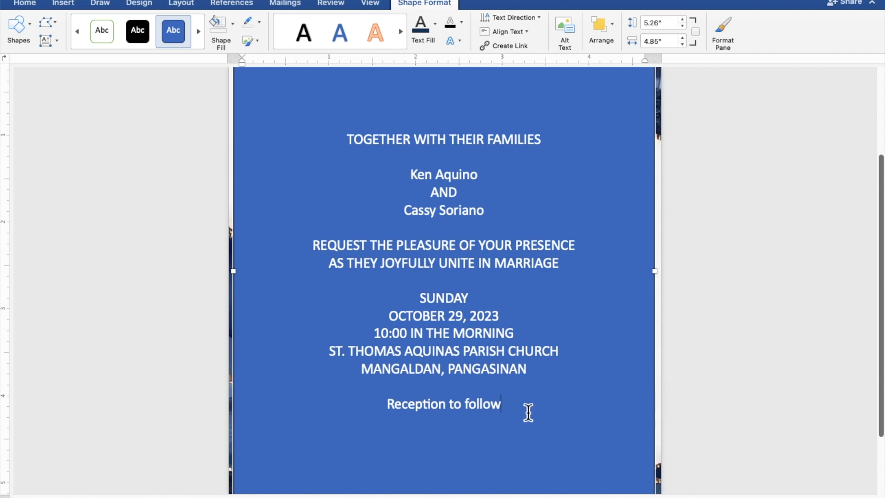
pyautogui.moveTo(505, 409); pyautogui.dragTo(348, 145)
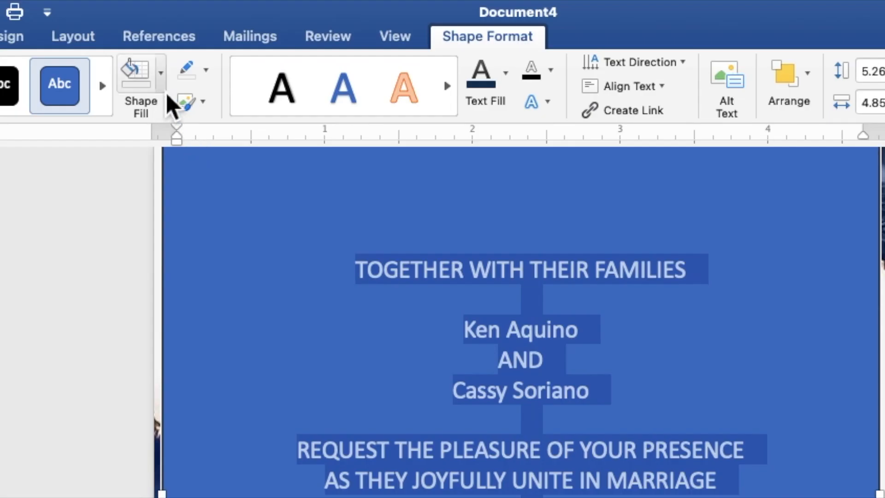
# Give the text box no fill and no outline, and colour the invitation text dark navy
pyautogui.click(161, 87)
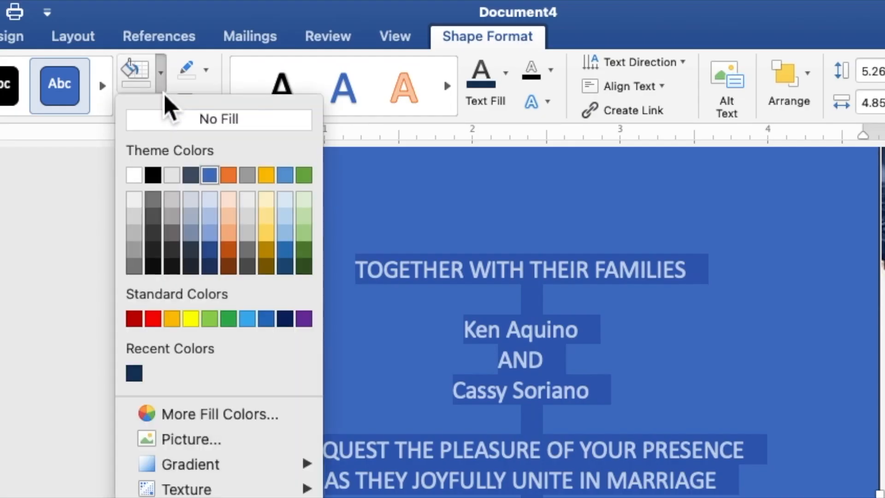
pyautogui.click(164, 121)
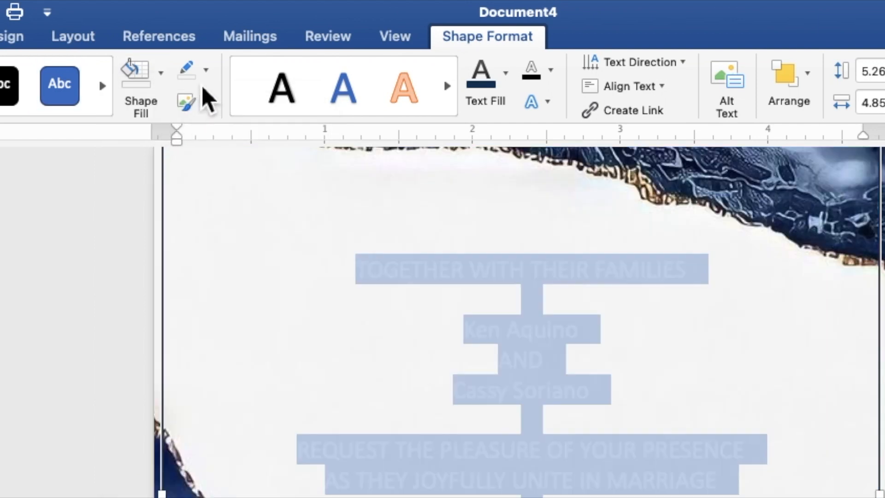
pyautogui.click(206, 69)
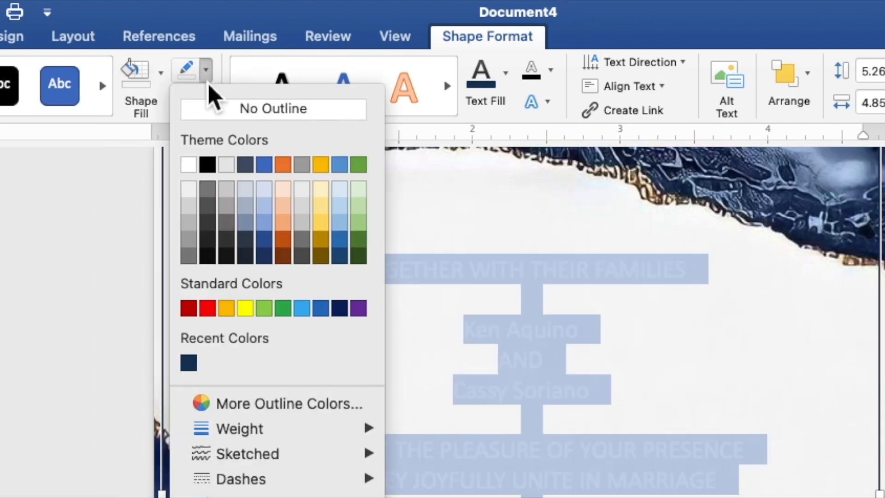
pyautogui.click(214, 111)
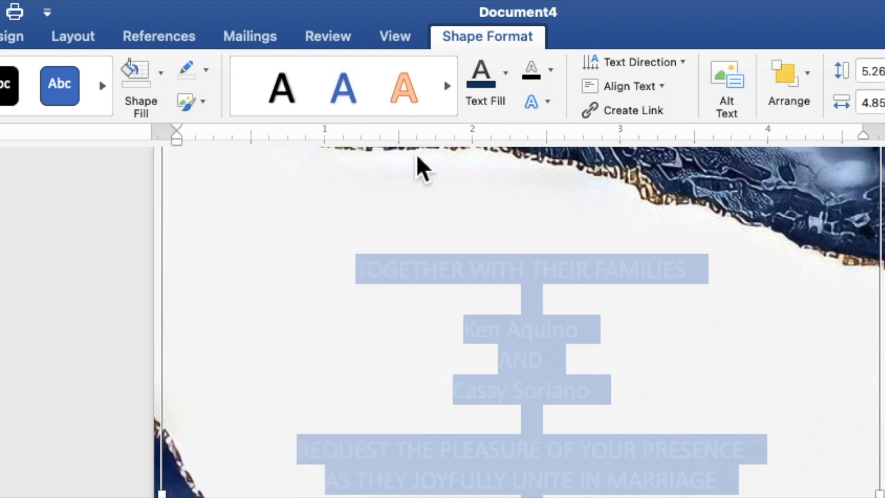
pyautogui.click(507, 91)
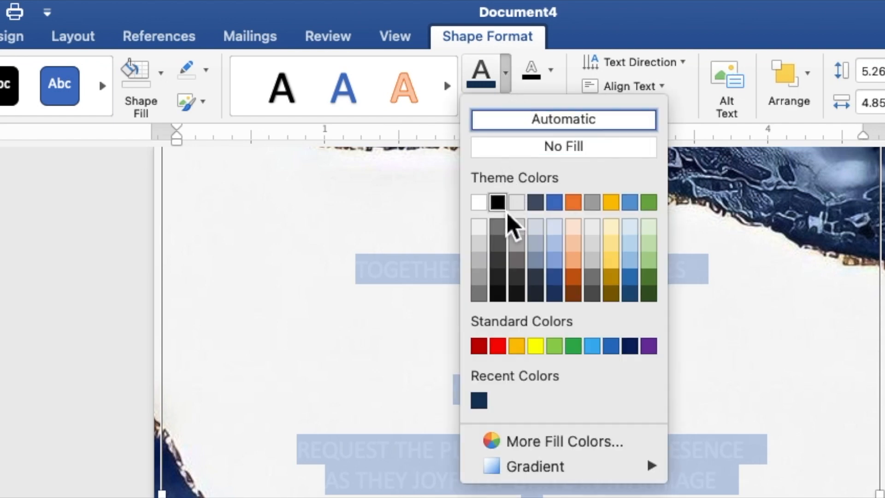
pyautogui.click(484, 406)
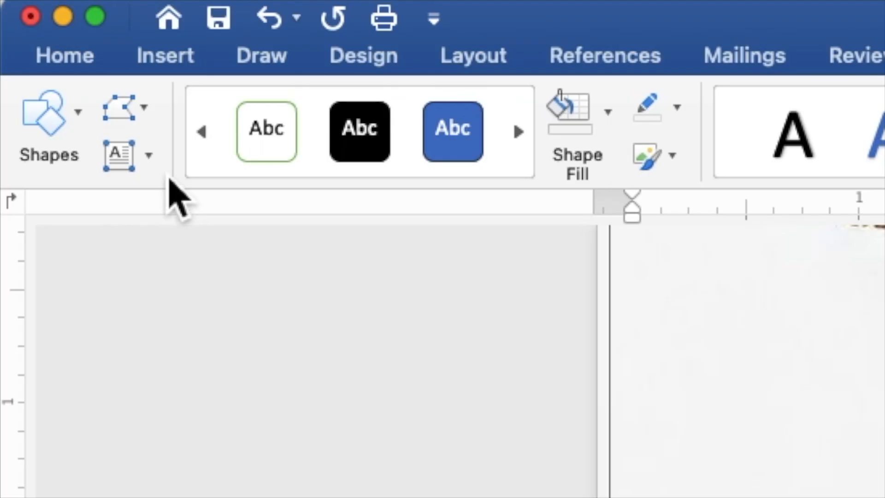
# Set the whole invitation text to Times New Roman at 9 pt
pyautogui.click(74, 58)
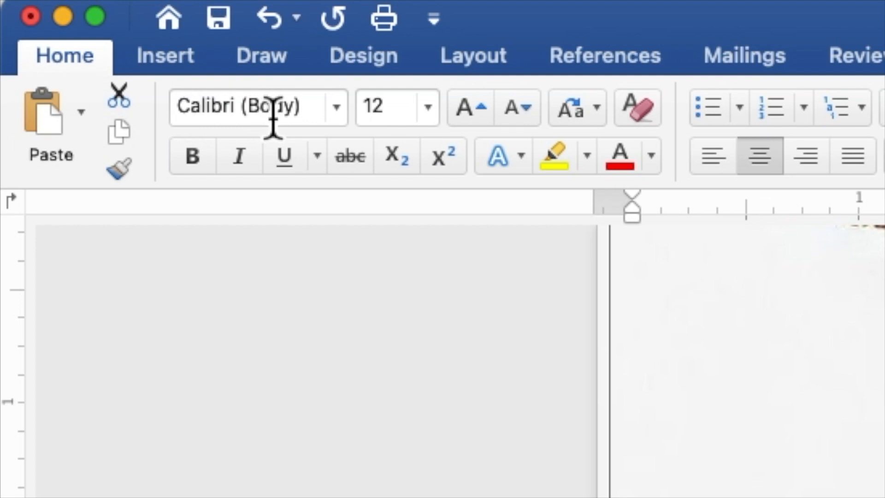
pyautogui.click(336, 108)
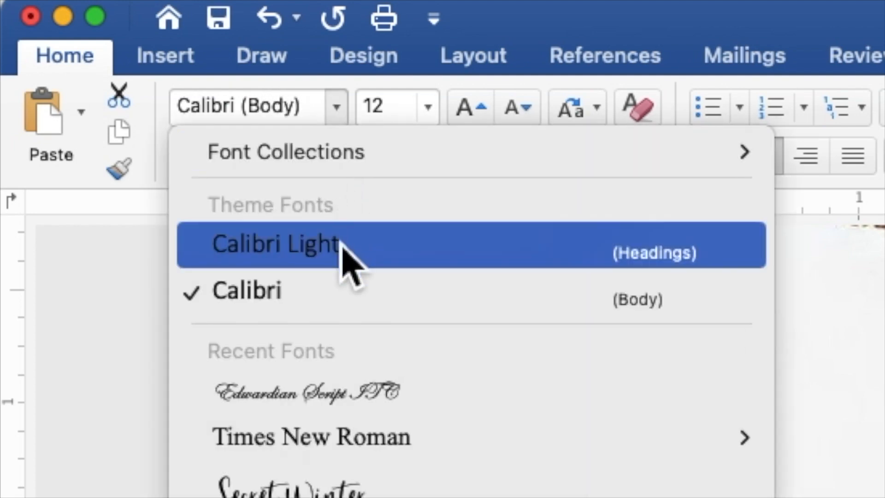
pyautogui.moveTo(342, 445)
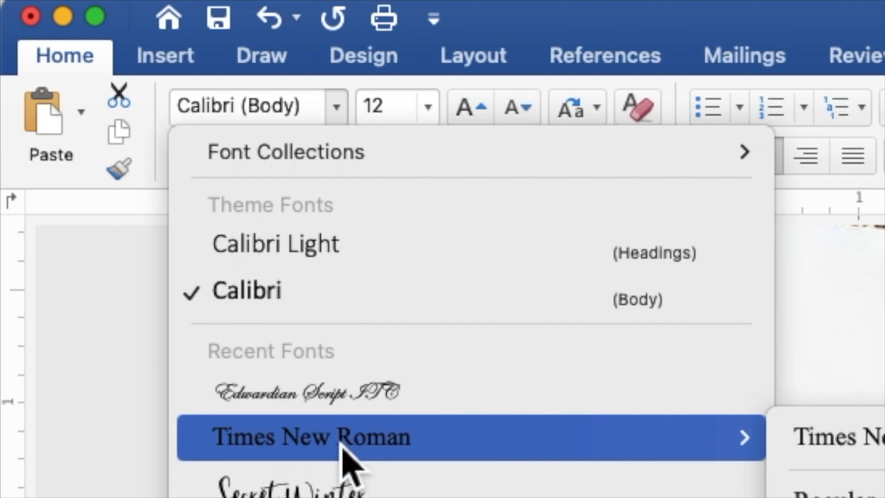
pyautogui.click(342, 449)
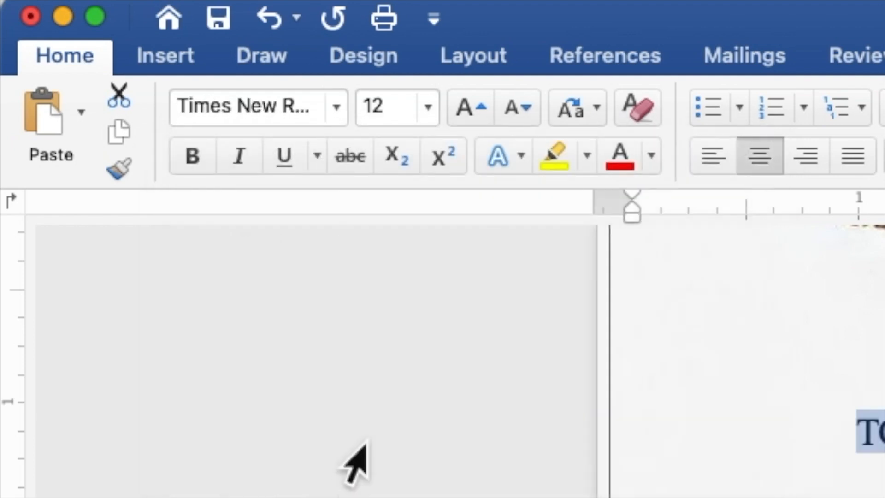
pyautogui.moveTo(409, 110); pyautogui.dragTo(371, 119)
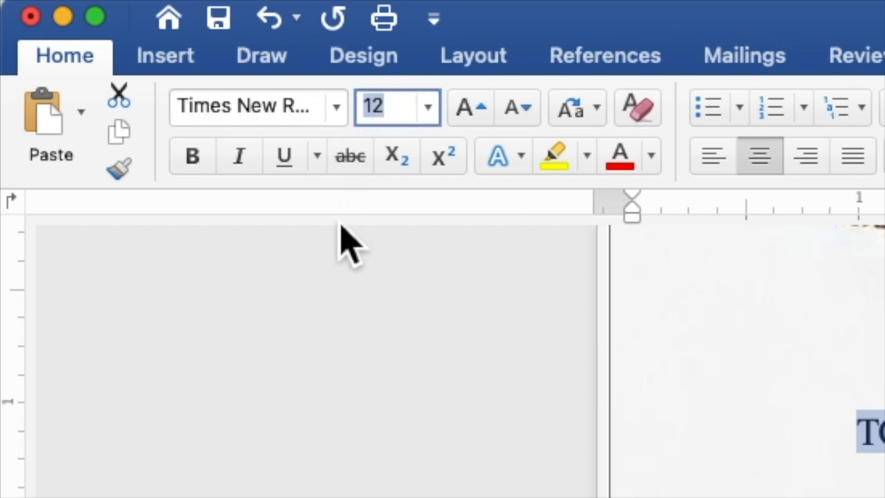
pyautogui.write('9')
pyautogui.press('Return')
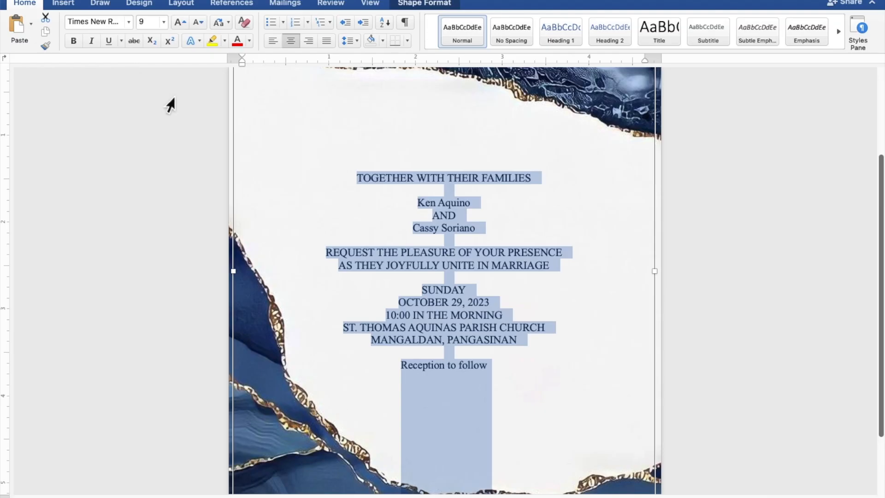
# Format both couple's name lines and 'Reception to follow' as Edwardian Script ITC, 20 pt
pyautogui.click(475, 206)
pyautogui.moveTo(475, 206); pyautogui.dragTo(424, 206)
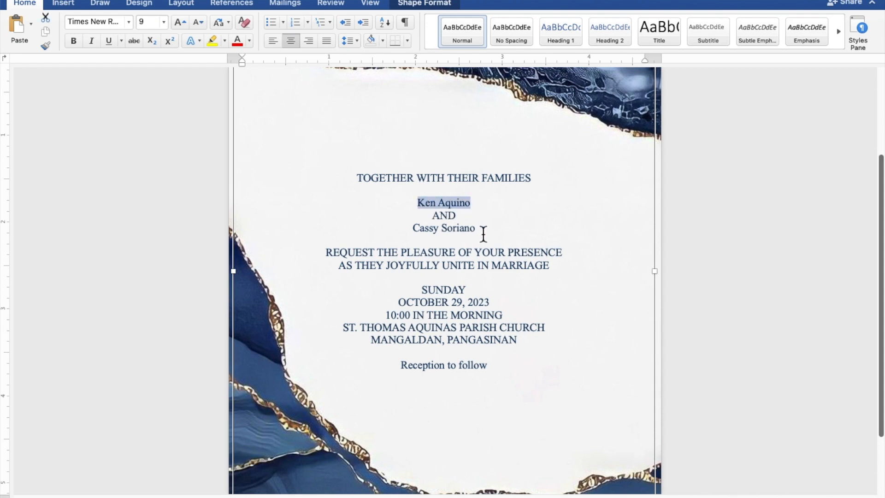
pyautogui.moveTo(482, 234); pyautogui.dragTo(428, 232)
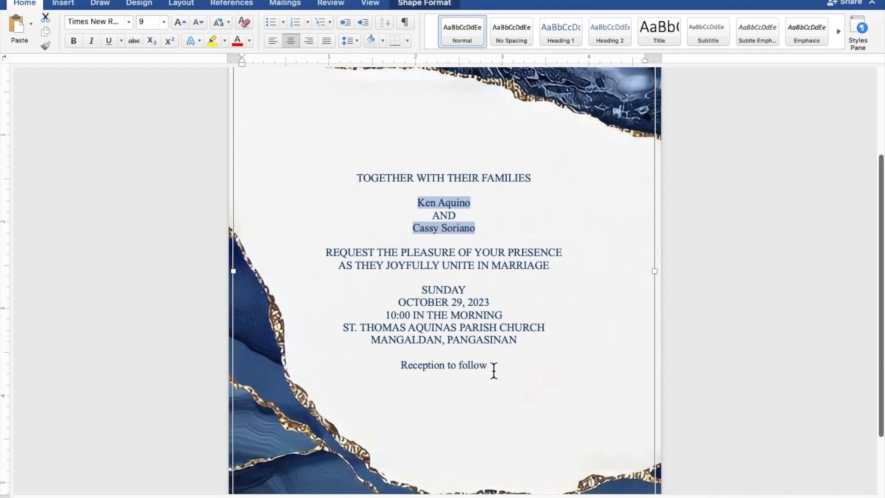
pyautogui.moveTo(493, 370); pyautogui.dragTo(429, 371)
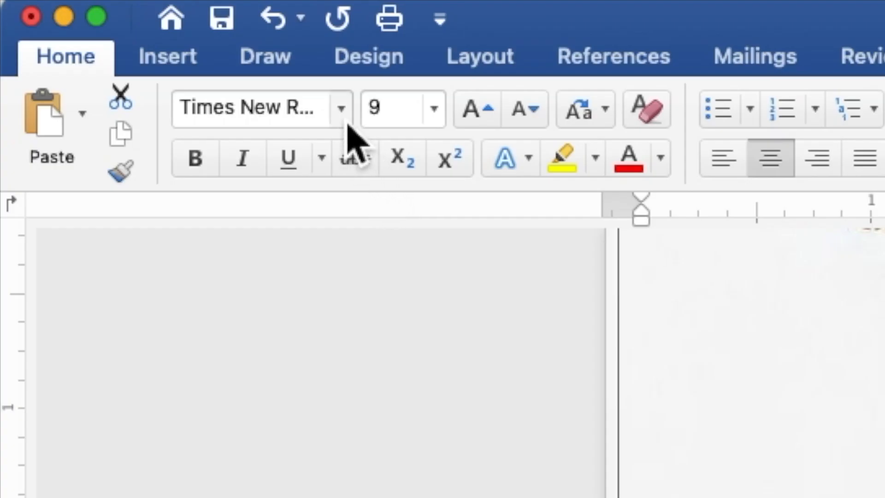
pyautogui.click(348, 123)
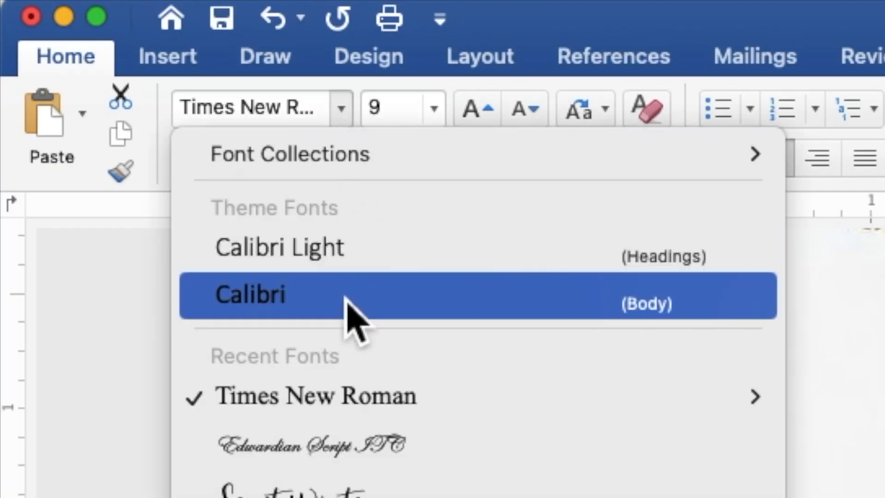
pyautogui.click(347, 442)
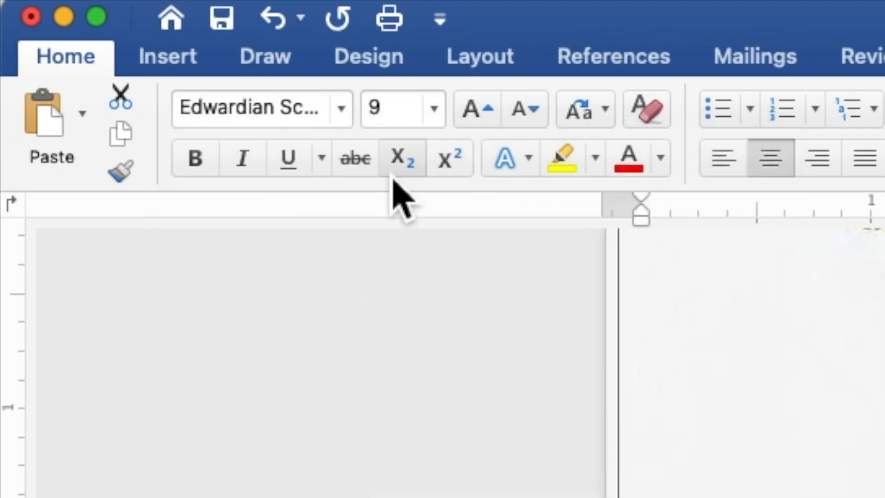
pyautogui.click(400, 115)
pyautogui.moveTo(384, 116); pyautogui.dragTo(369, 111)
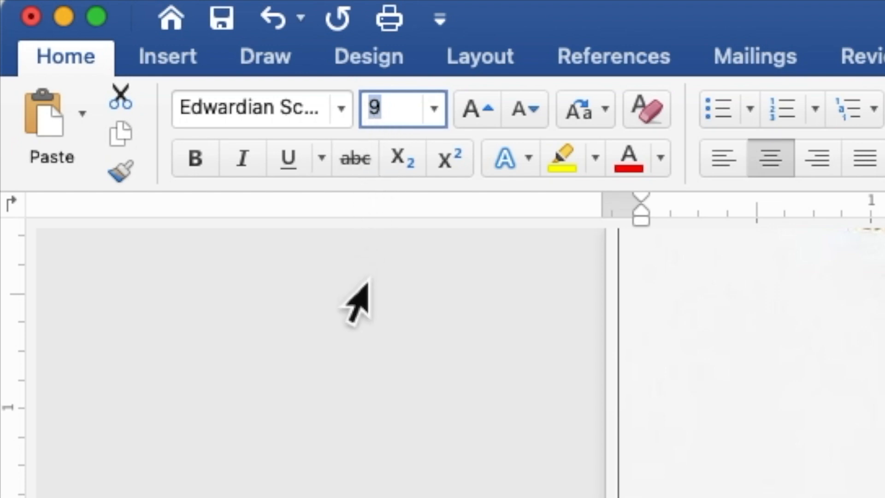
pyautogui.write('20')
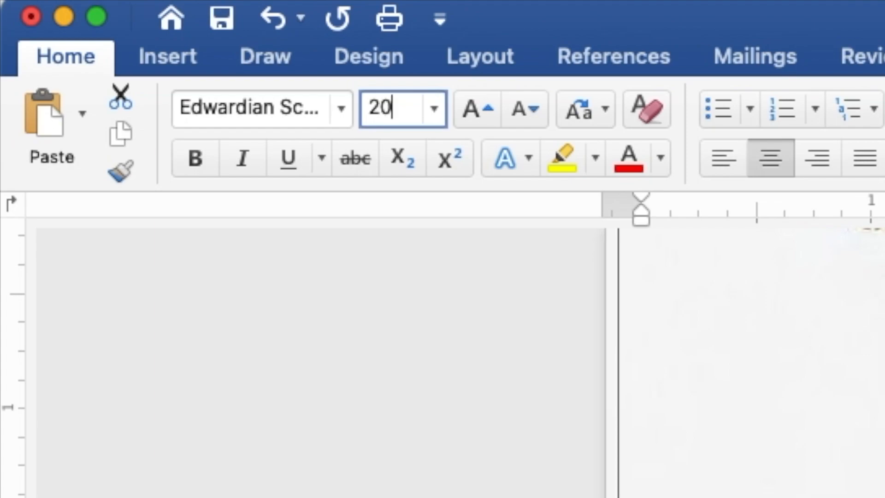
pyautogui.press('Return')
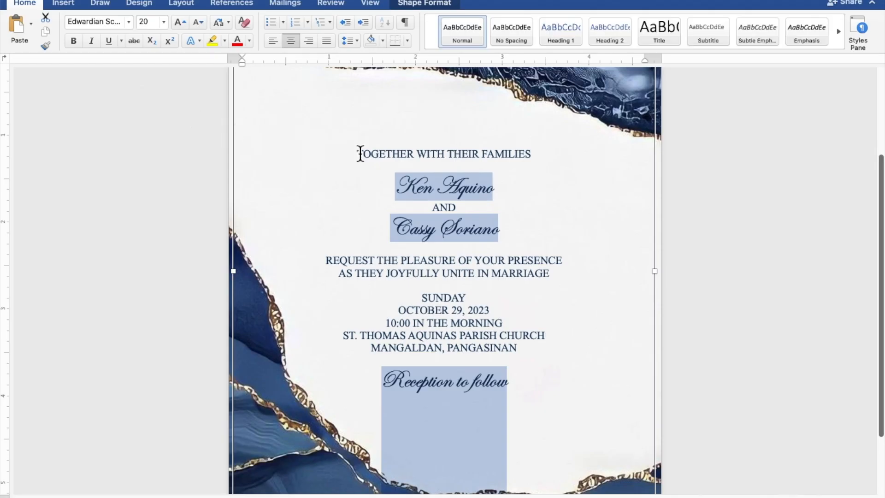
# Set both name lines to font size 40, leaving 'Reception to follow' at 20, and insert a blank line above them
pyautogui.click(503, 191)
pyautogui.moveTo(502, 191); pyautogui.dragTo(412, 189)
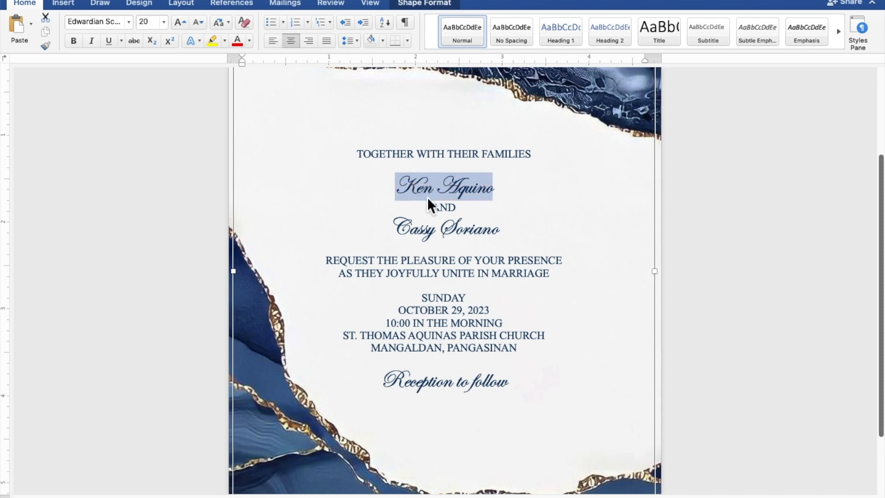
pyautogui.moveTo(506, 236); pyautogui.dragTo(431, 235)
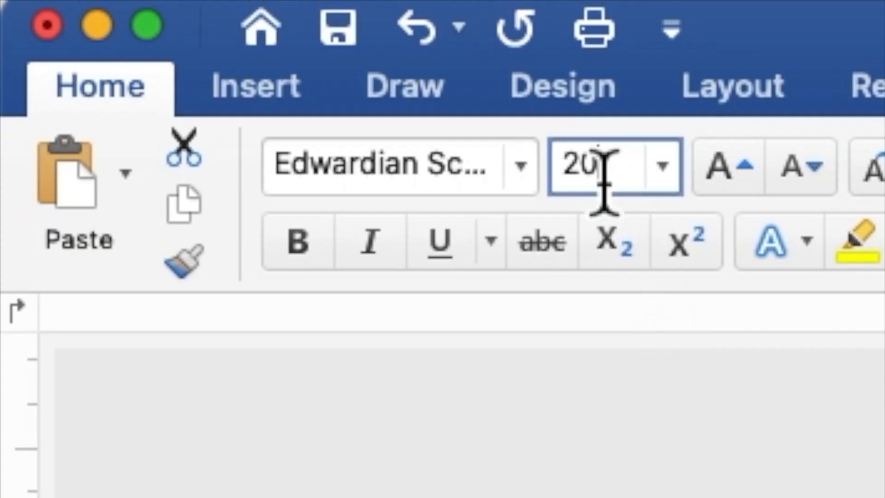
pyautogui.moveTo(603, 182); pyautogui.dragTo(569, 182)
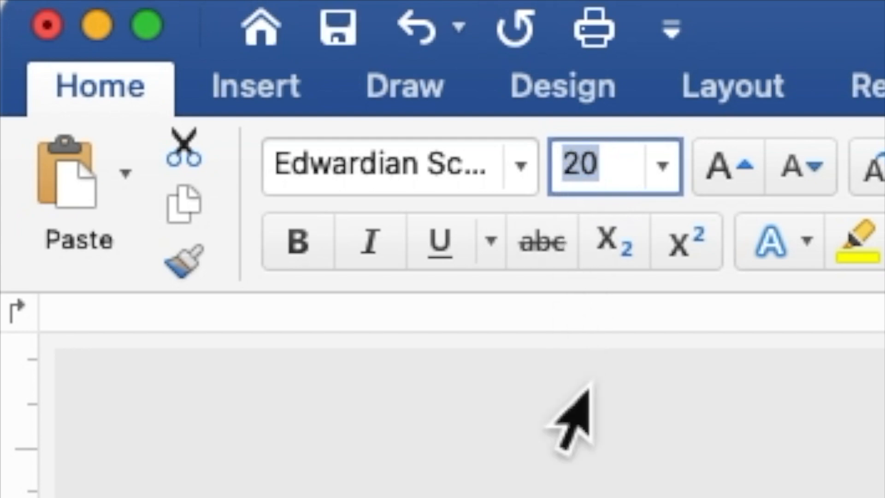
pyautogui.write('40')
pyautogui.press('Return')
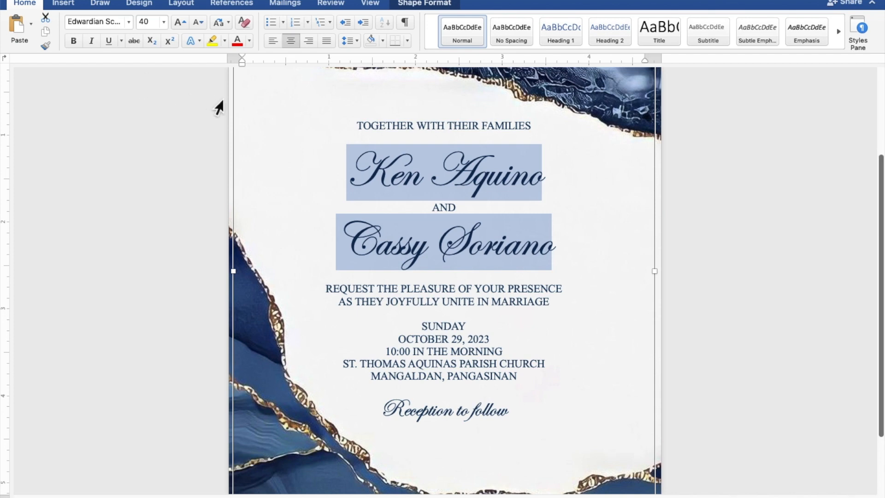
pyautogui.click(458, 143)
pyautogui.press('Return')
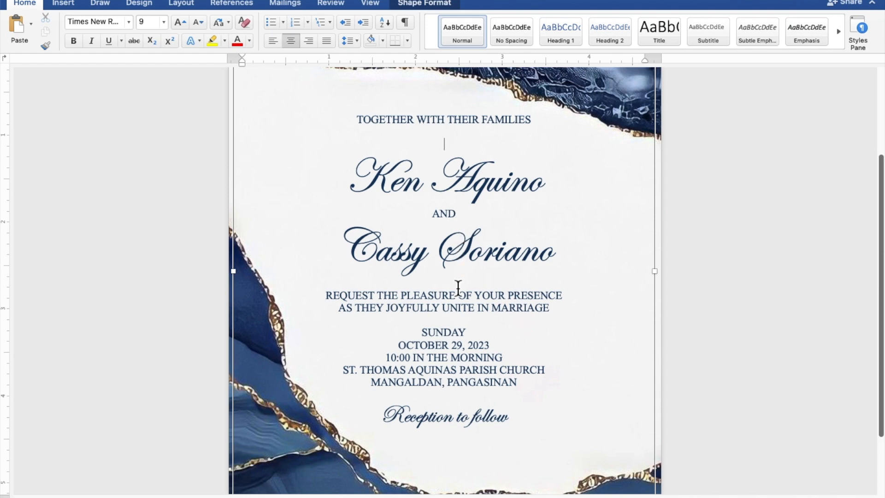
# Insert blank lines above the REQUEST lines, SUNDAY and 'Reception to follow'
pyautogui.press('Return')
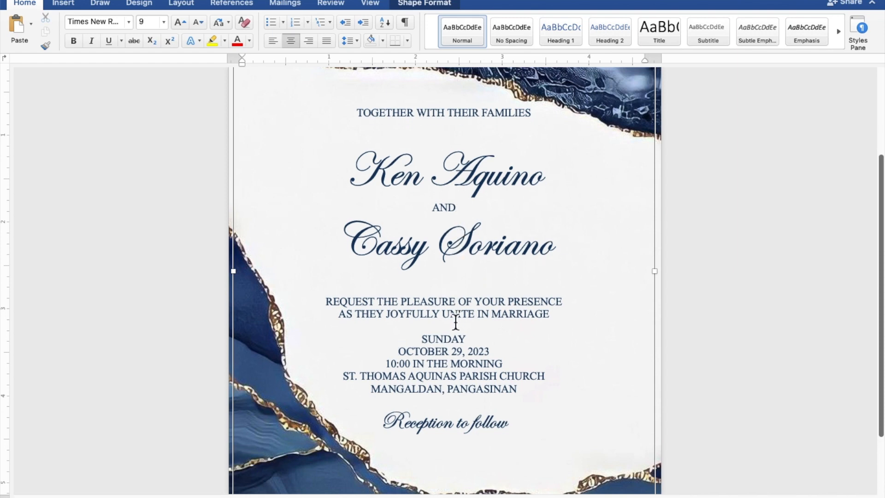
pyautogui.press('Return')
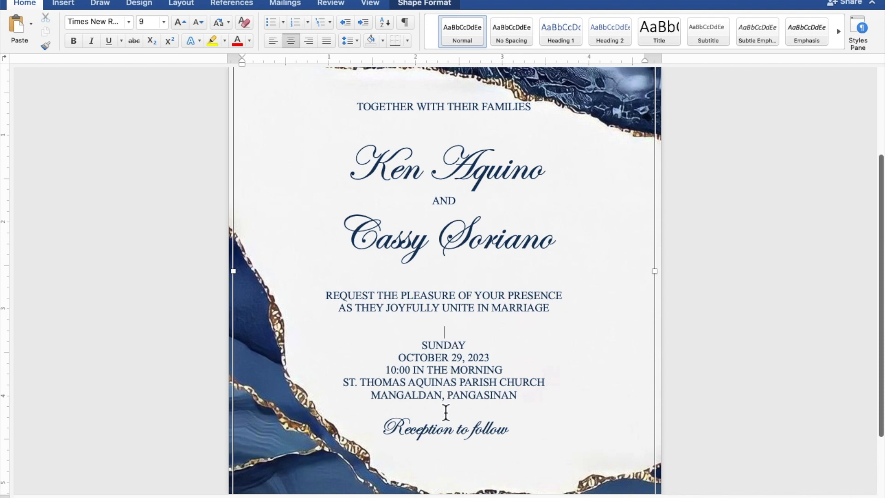
pyautogui.press('Return')
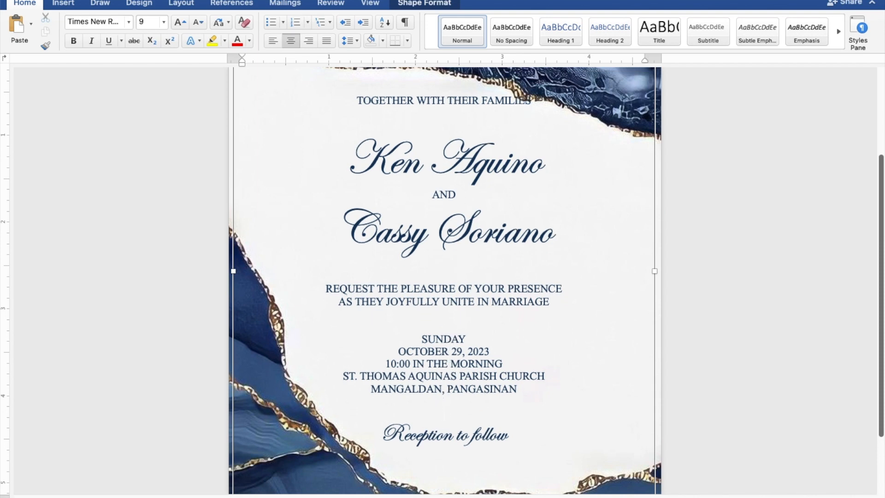
# Nudge the invitation text box four steps lower on the agate background
pyautogui.scroll(-5, 444, 281)
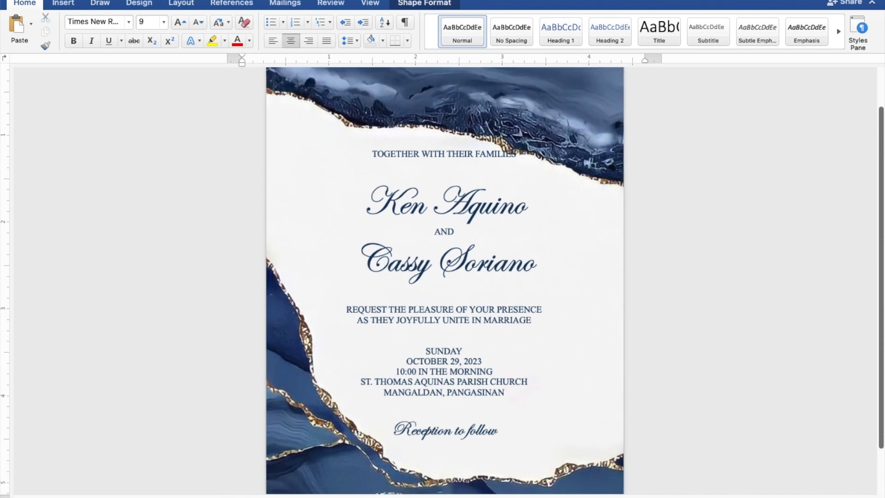
pyautogui.scroll(-4, 445, 280)
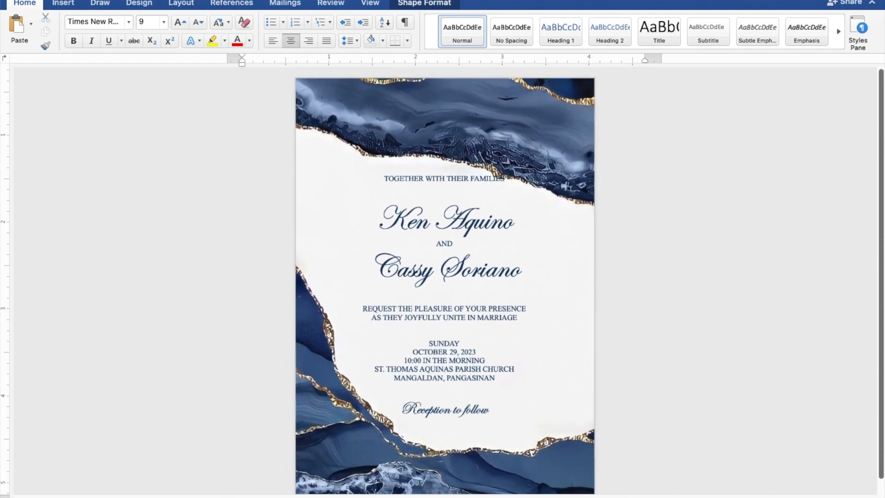
pyautogui.click(445, 386)
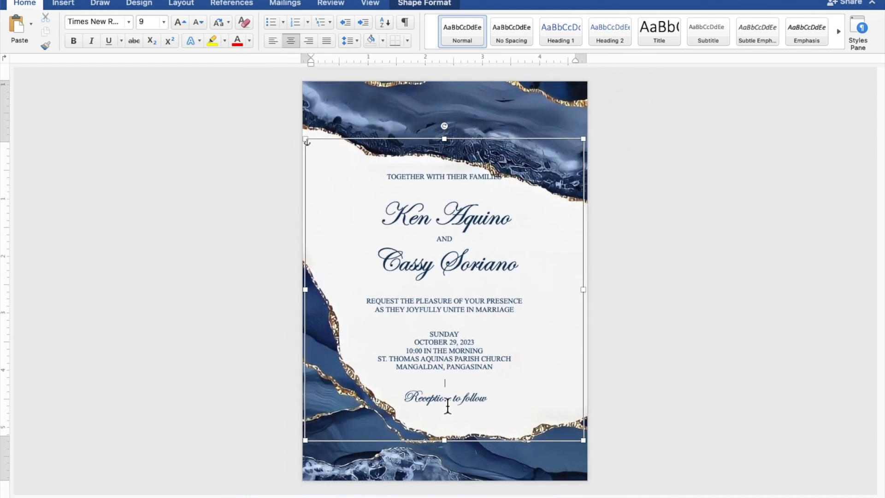
pyautogui.click(495, 143)
pyautogui.press('Down')
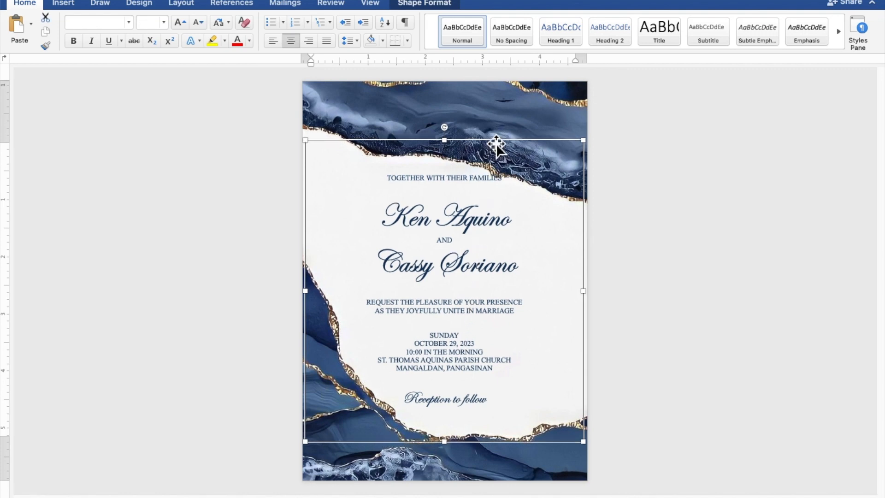
pyautogui.press('Down')
pyautogui.press('Down')
pyautogui.press('Down')
pyautogui.press('Down')
pyautogui.press('Down')
pyautogui.press('Down')
pyautogui.press('Down')
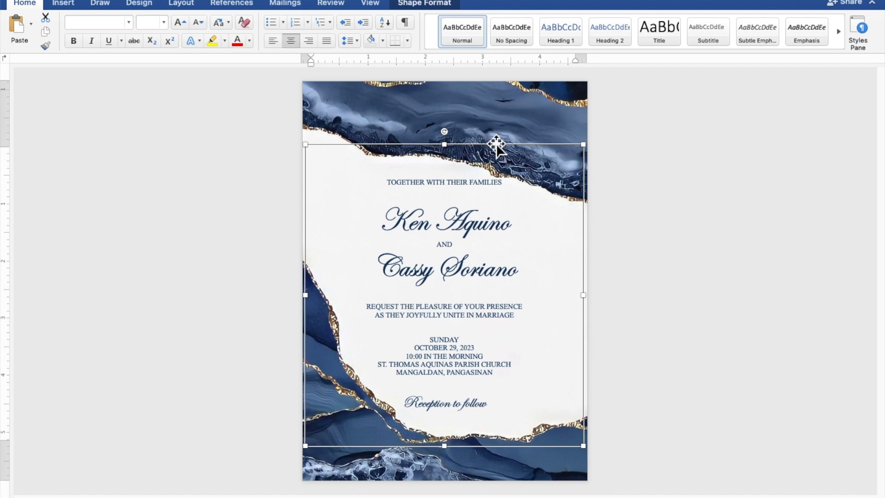
pyautogui.press('Down')
pyautogui.press('Down')
pyautogui.press('Down')
pyautogui.press('Down')
pyautogui.press('Down')
pyautogui.press('Down')
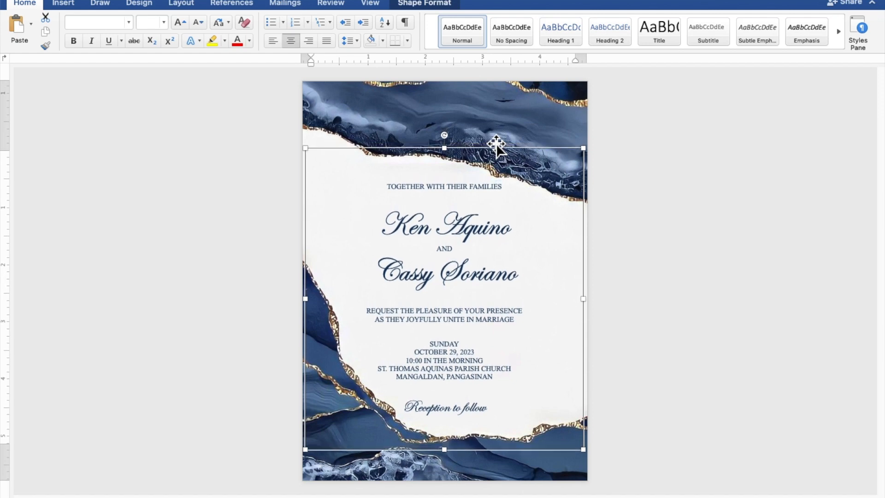
pyautogui.press('Down')
pyautogui.press('Down')
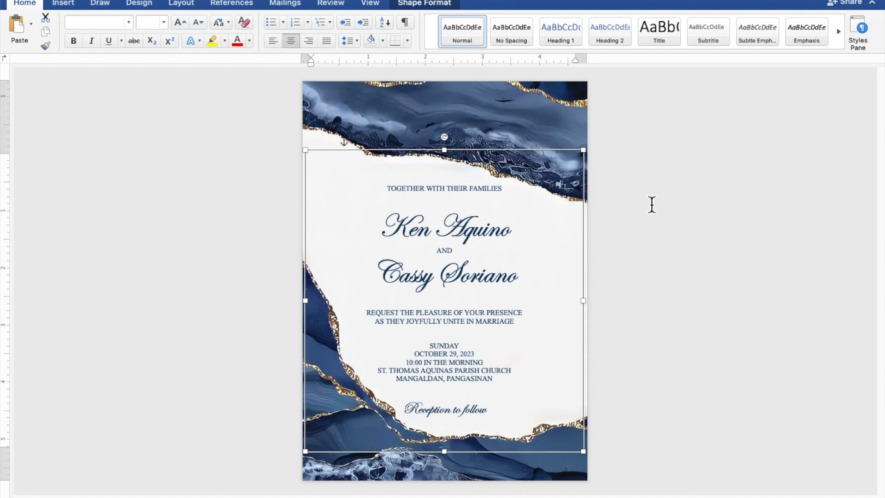
pyautogui.click(794, 226)
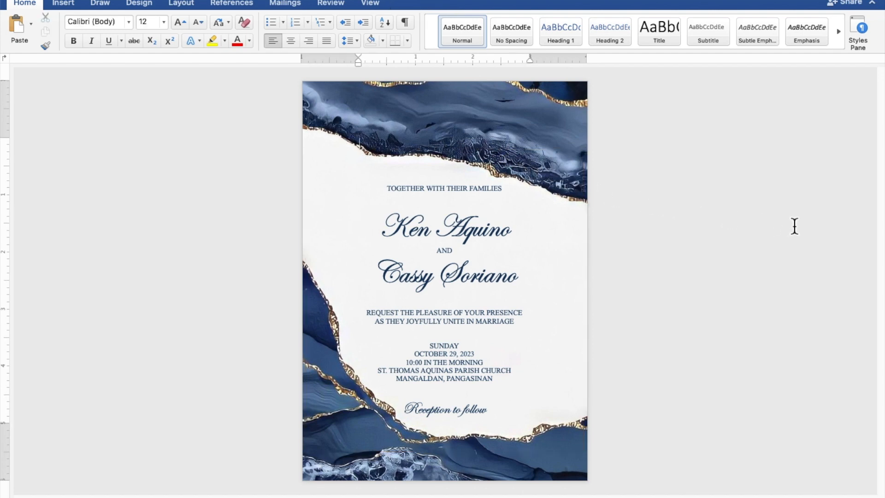